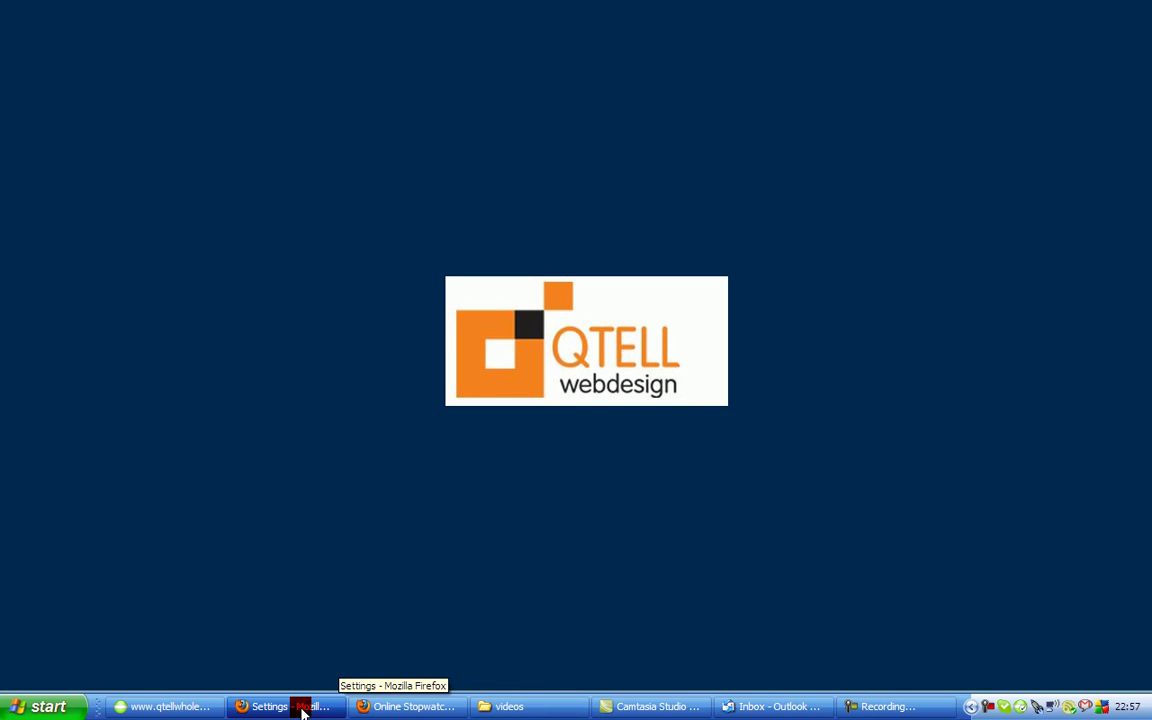
# Open the admin Image settings and compare the QTELL logo and large icon with the storefront.
pyautogui.click(303, 710)
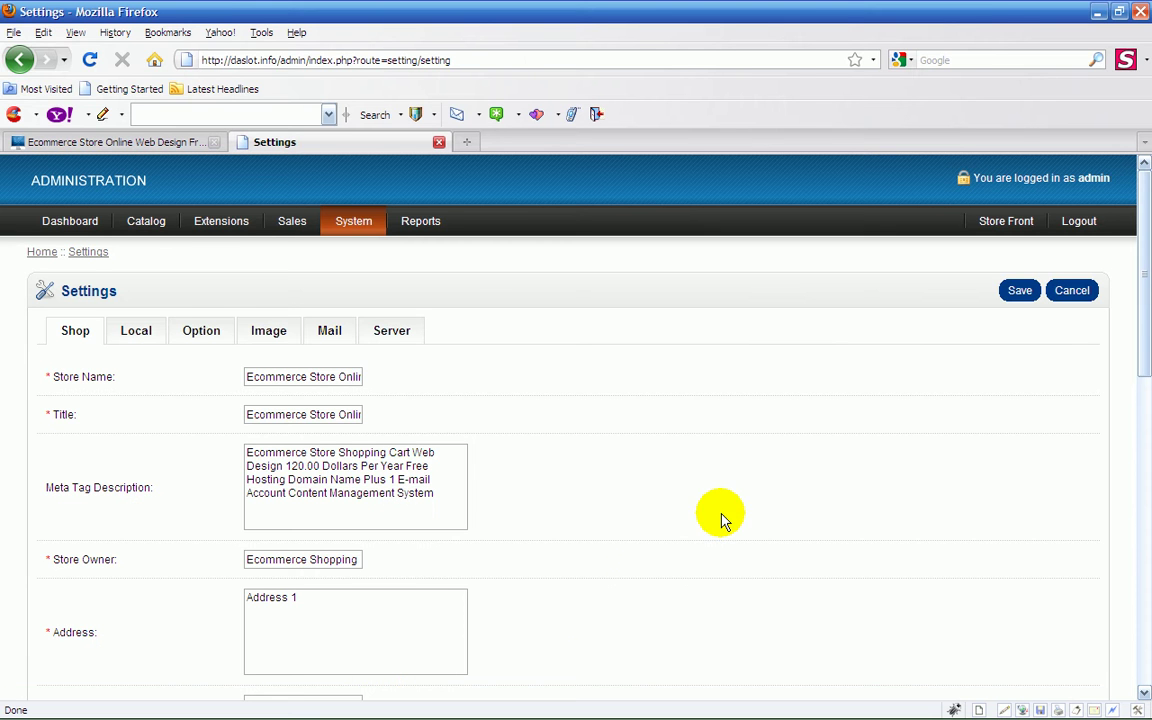
pyautogui.click(270, 336)
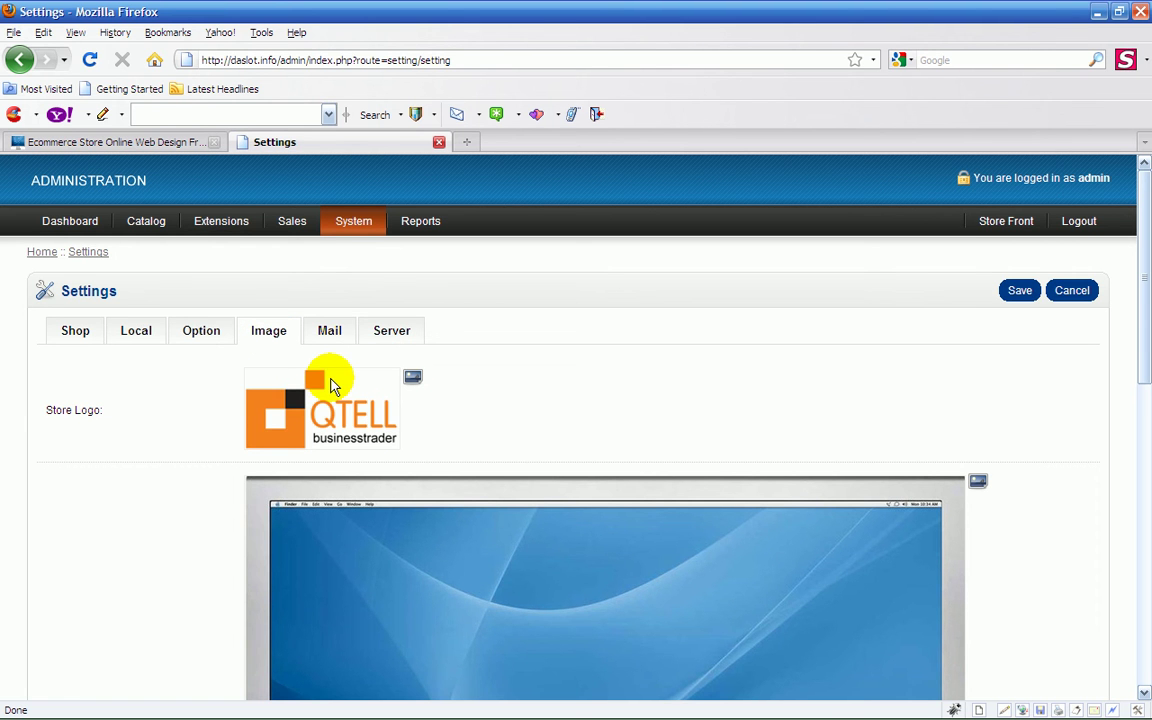
pyautogui.click(123, 141)
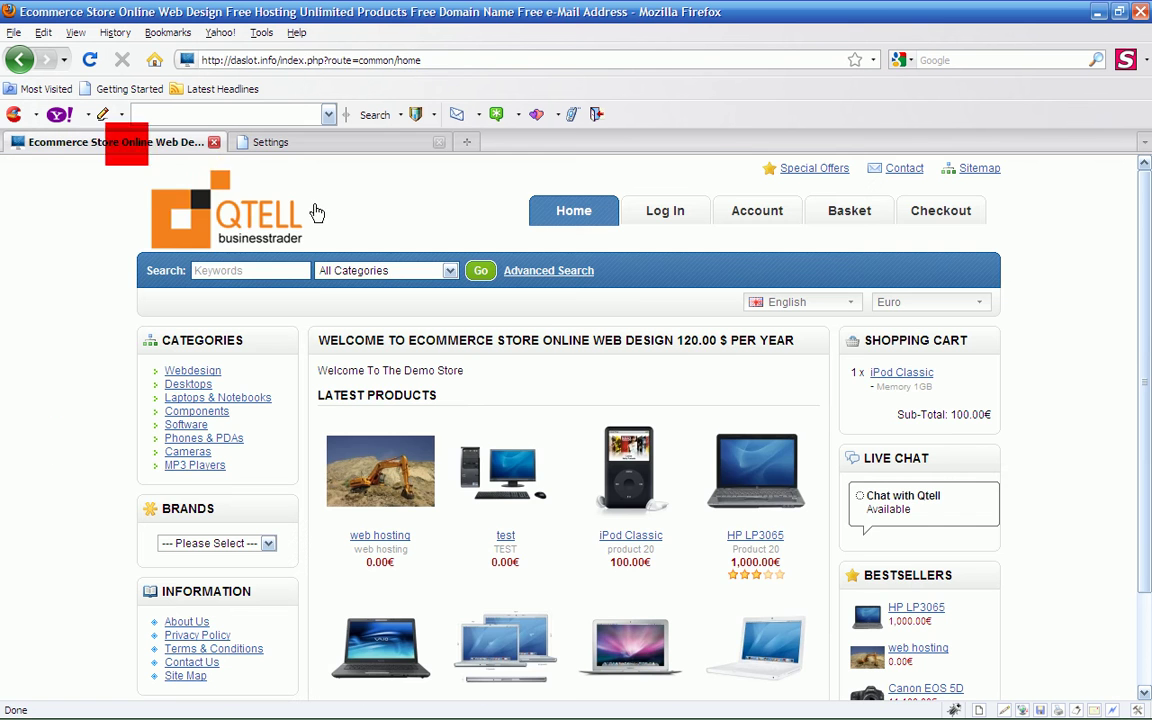
pyautogui.click(271, 142)
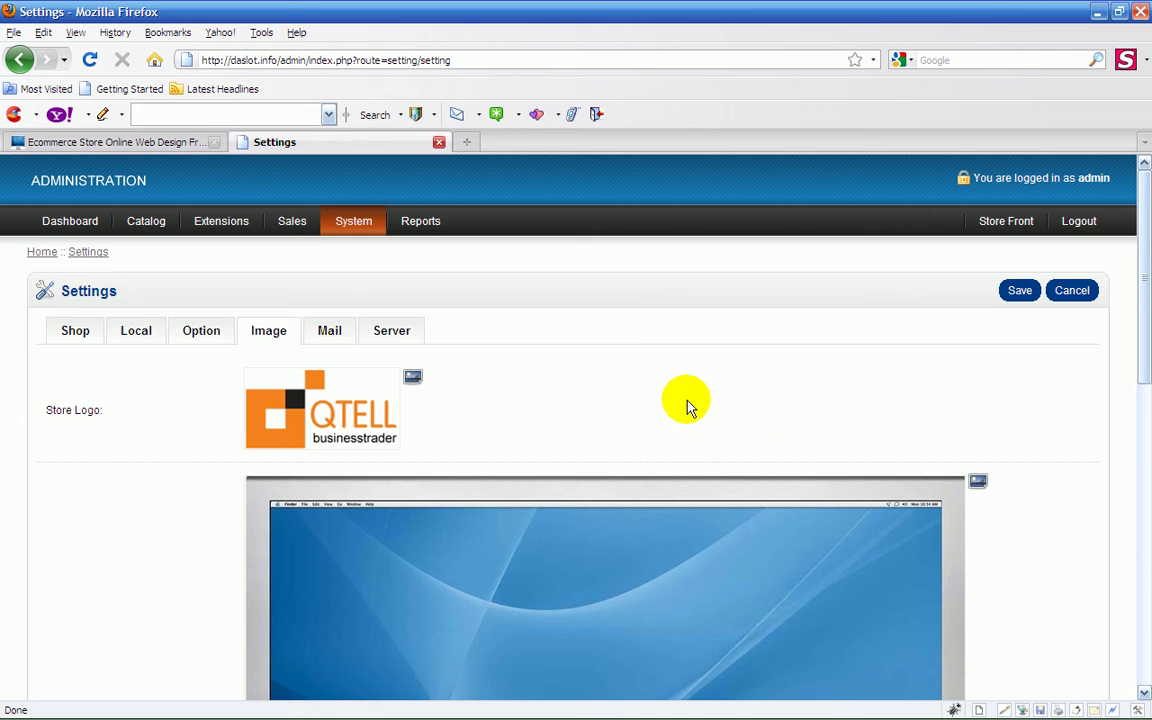
pyautogui.scroll(-5, 687, 407)
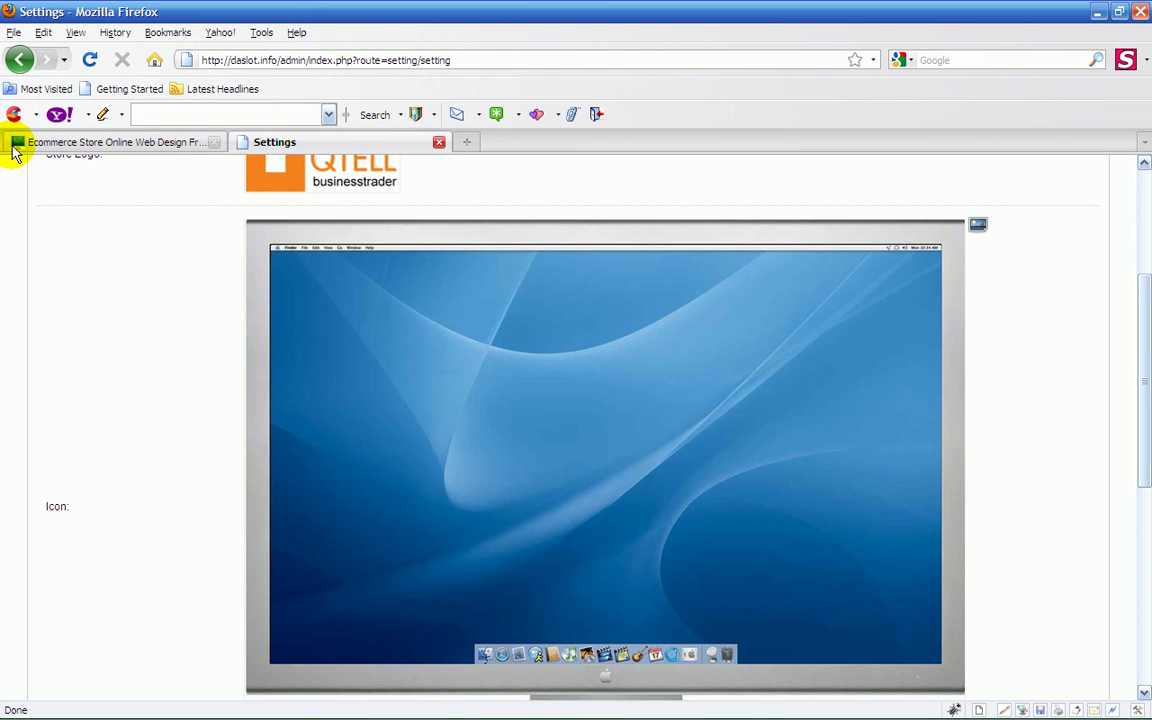
pyautogui.click(145, 141)
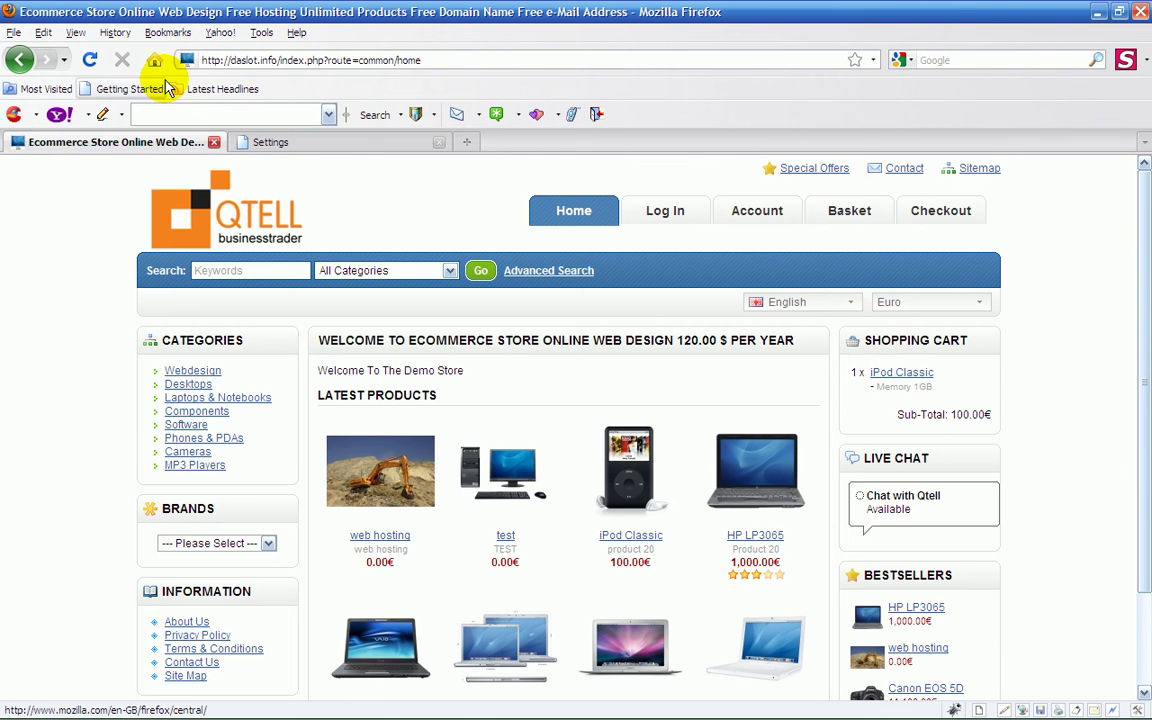
pyautogui.click(257, 145)
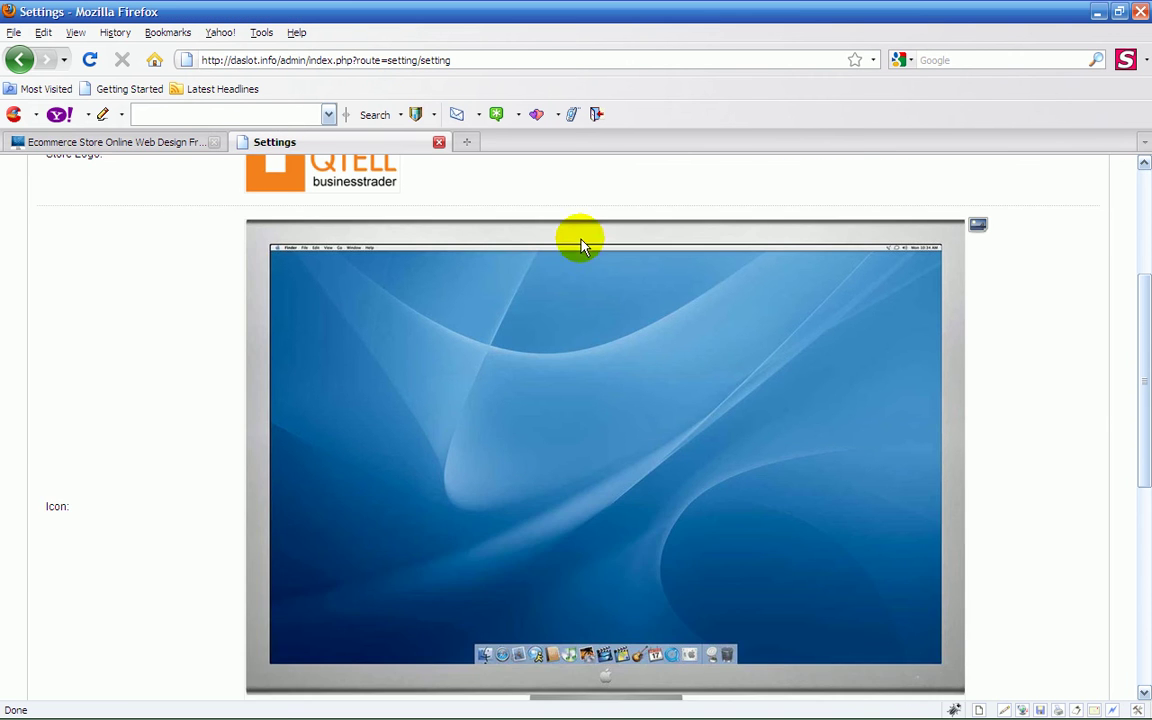
pyautogui.scroll(3, 740, 300)
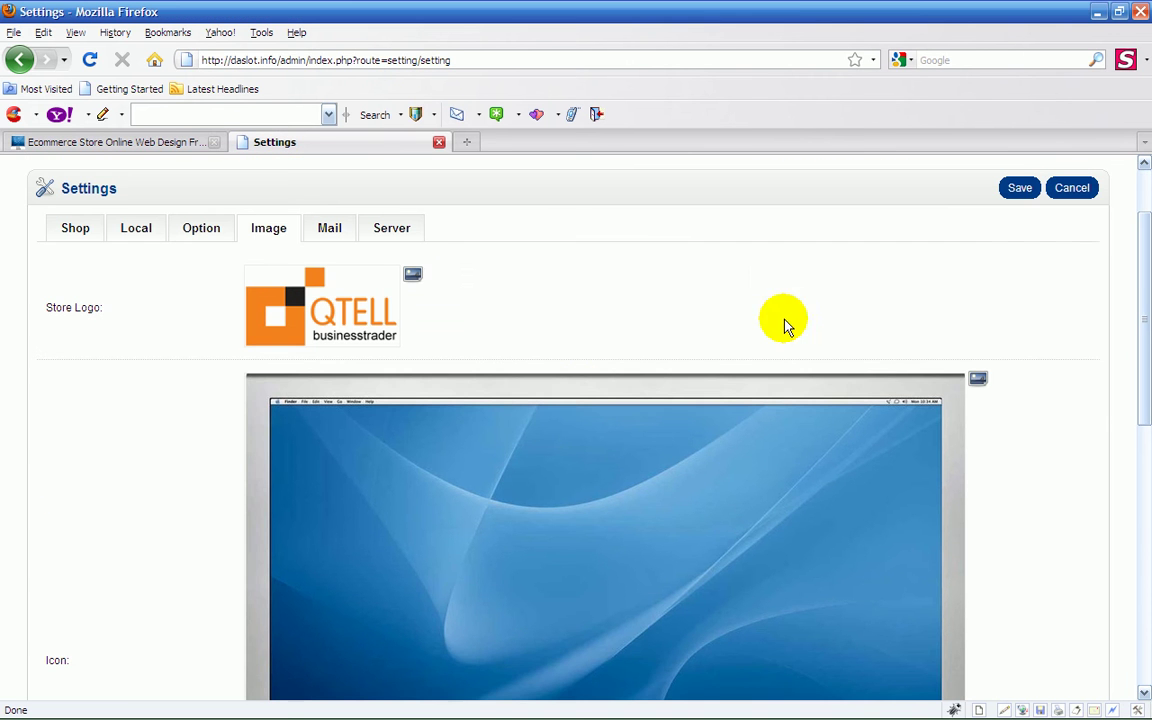
# Open the Image Manager for Store Logo, browse the design folder, then return to the root folder.
pyautogui.click(413, 276)
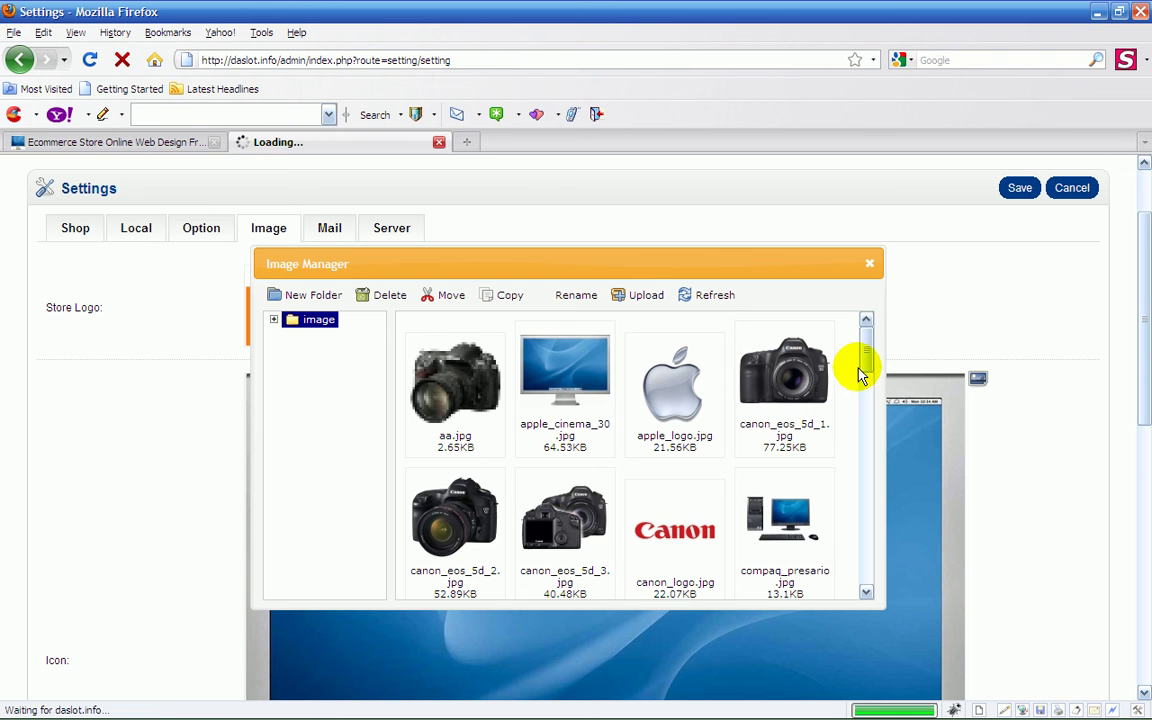
pyautogui.moveTo(864, 360)
pyautogui.mouseDown()
pyautogui.moveTo(864, 401)
pyautogui.moveTo(866, 334)
pyautogui.moveTo(838, 548)
pyautogui.moveTo(845, 586)
pyautogui.mouseUp()
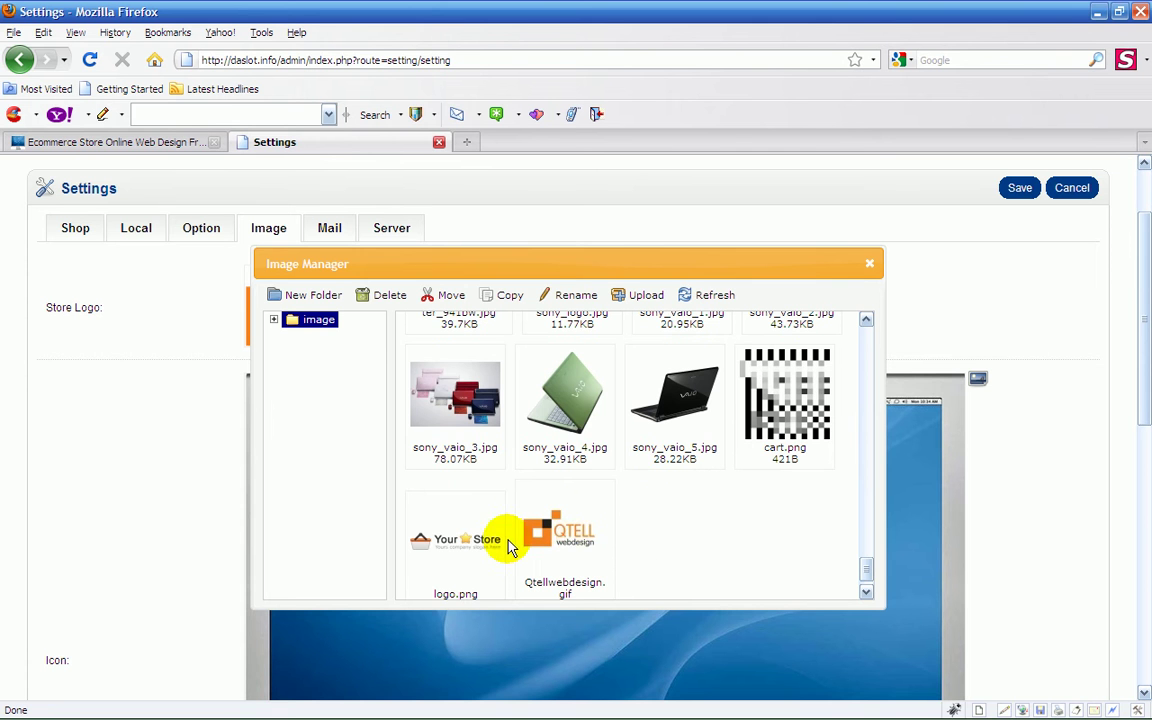
pyautogui.moveTo(868, 568); pyautogui.dragTo(864, 326)
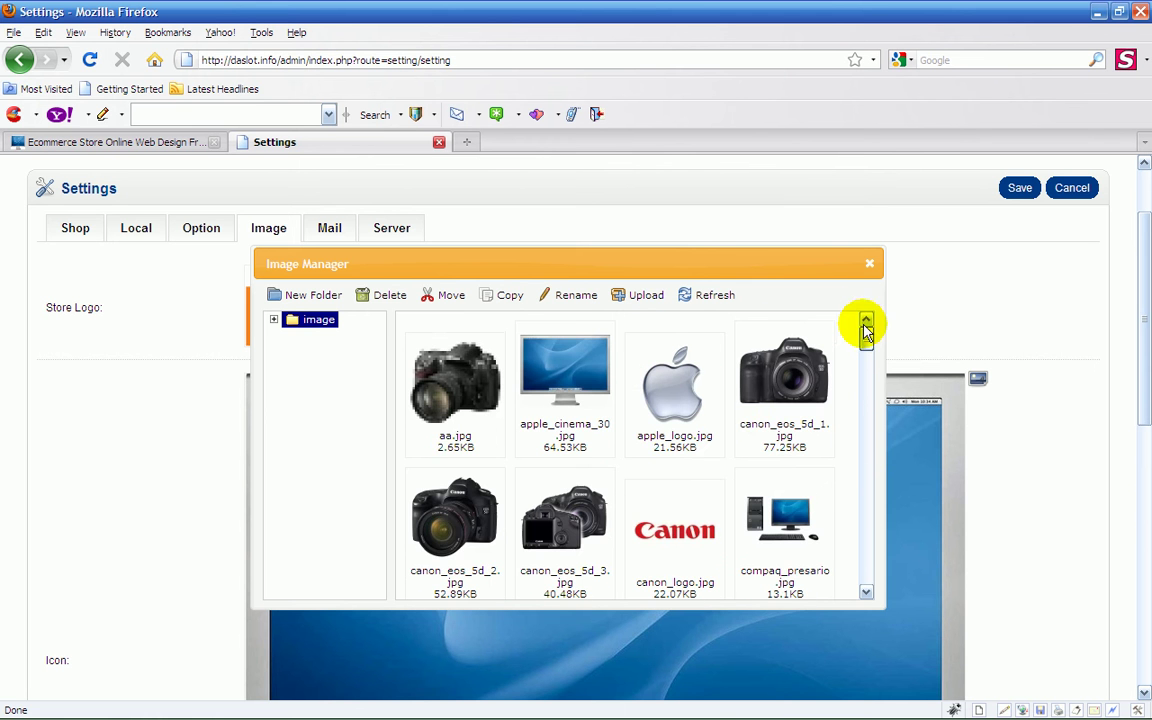
pyautogui.click(275, 322)
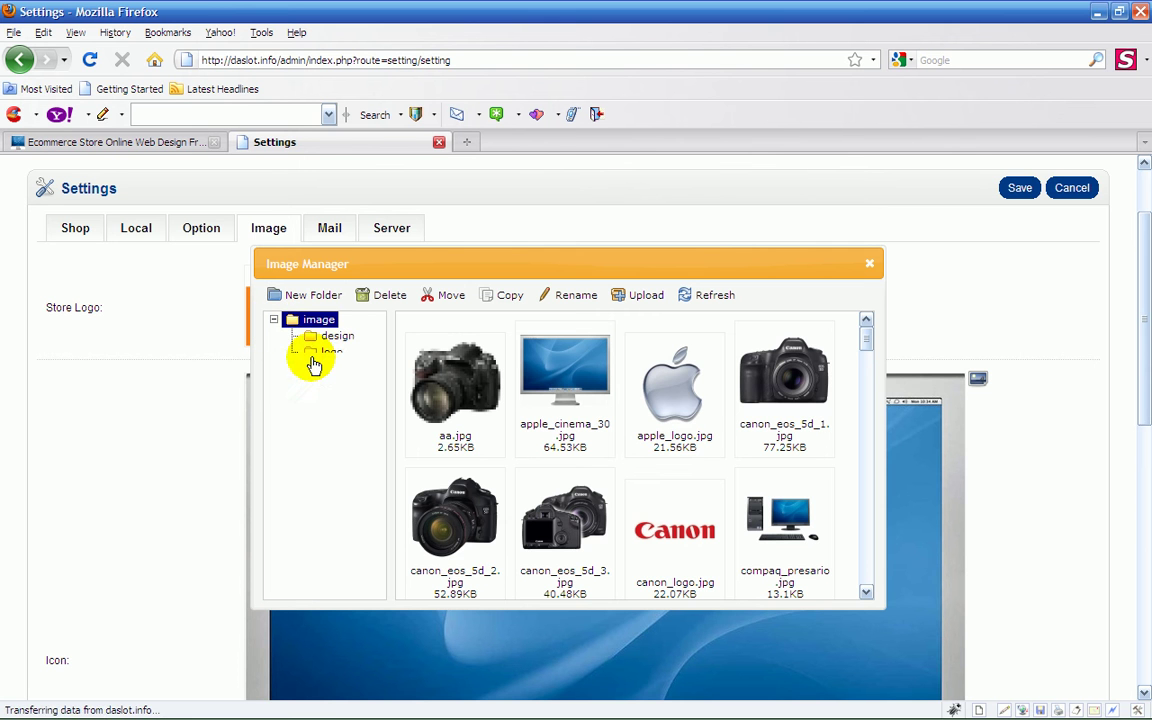
pyautogui.click(332, 337)
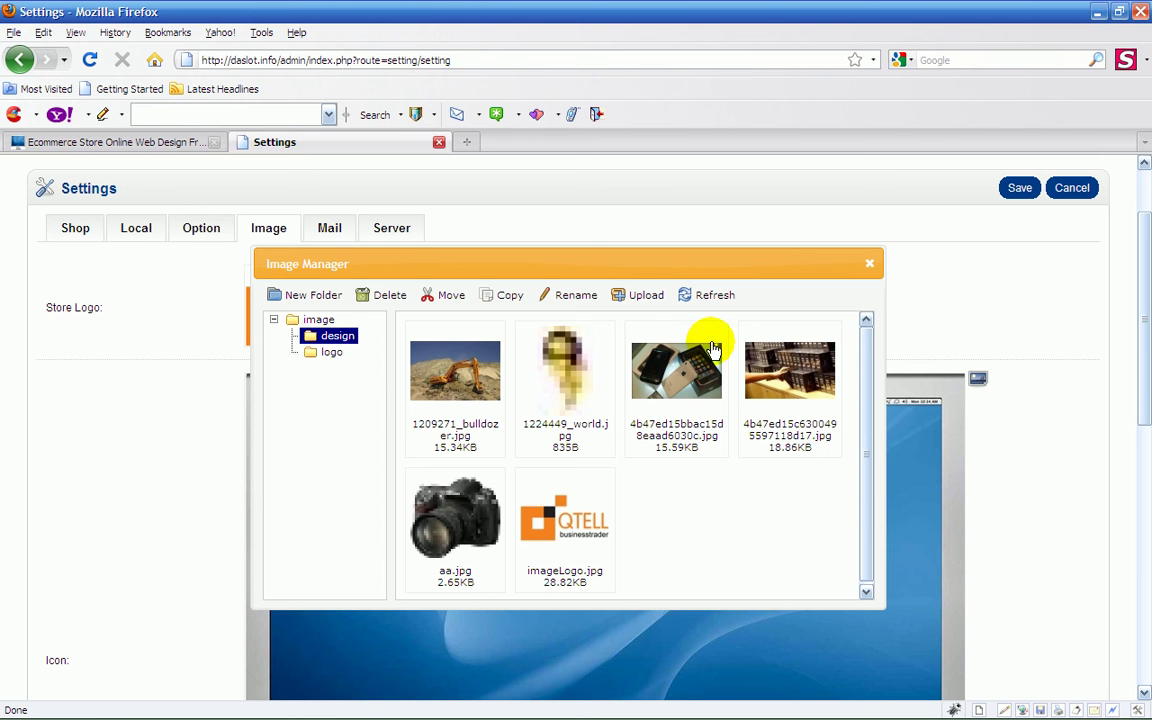
pyautogui.click(330, 337)
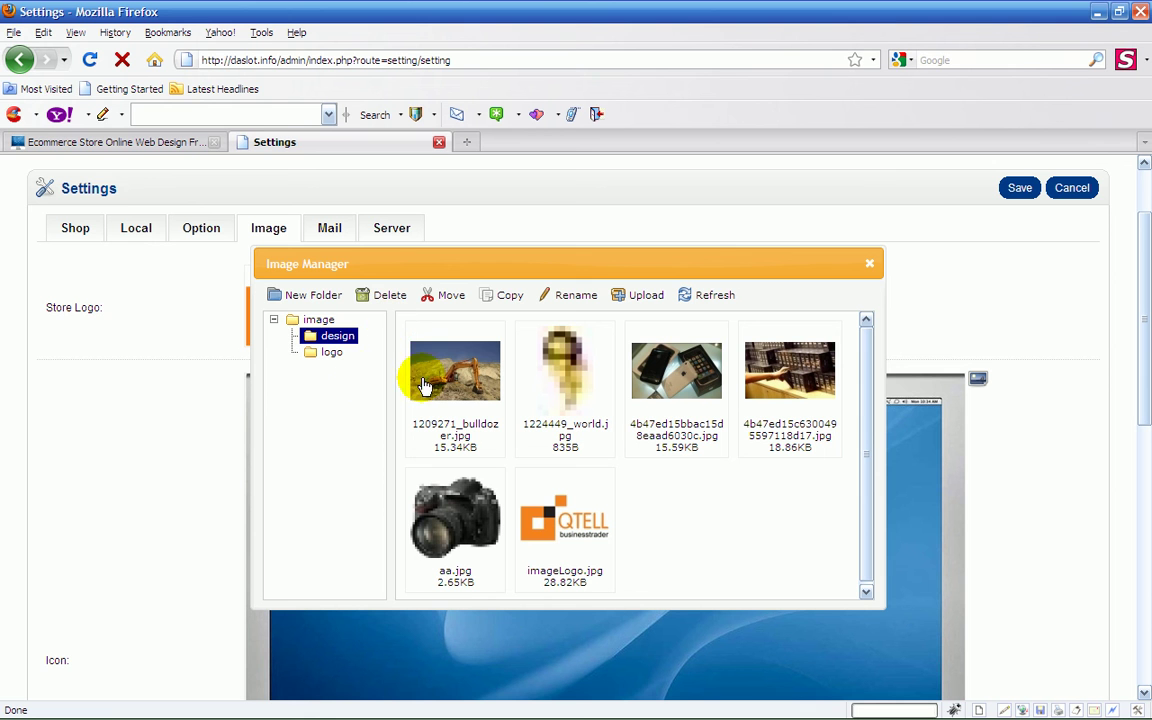
pyautogui.click(308, 322)
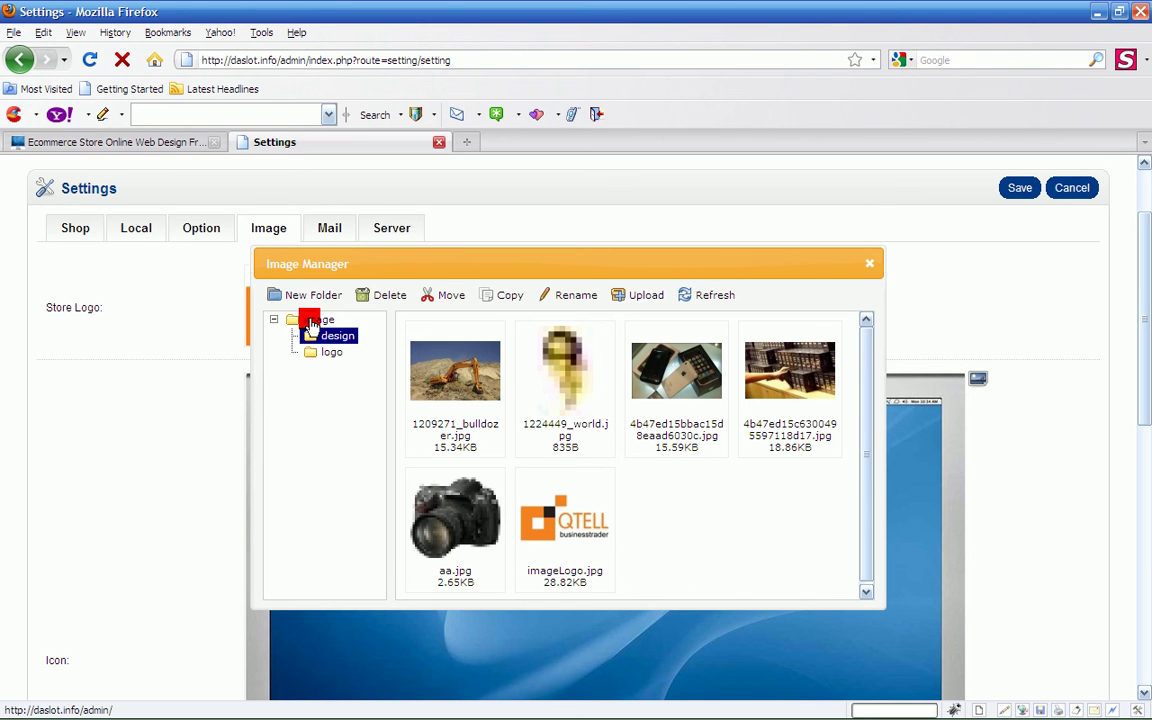
# Upload chinese-dragon-red from My Documents > My Pictures > New Folder into the image folder.
pyautogui.click(641, 300)
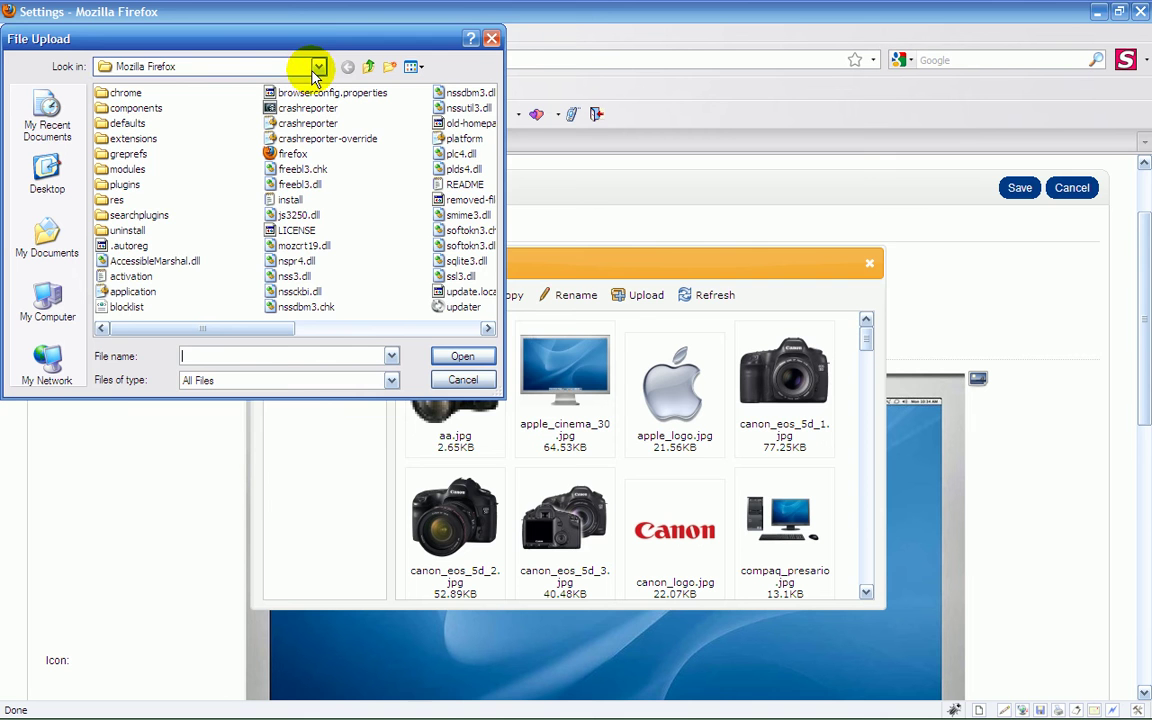
pyautogui.moveTo(314, 37); pyautogui.dragTo(698, 168)
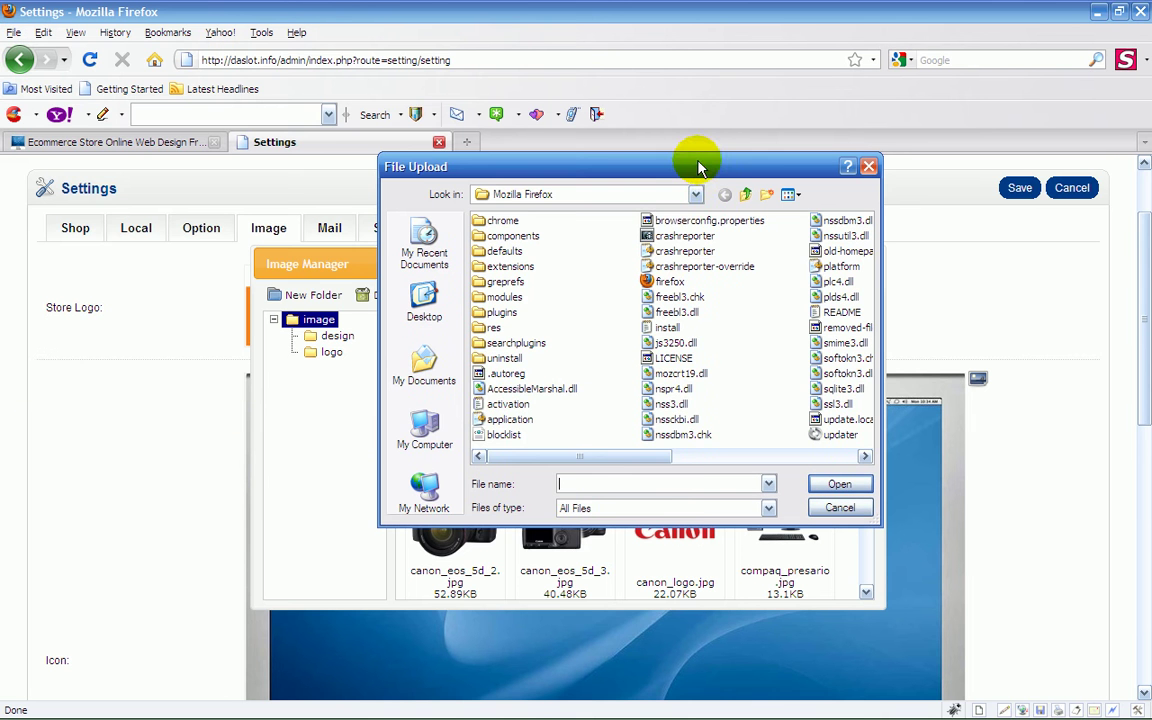
pyautogui.click(695, 194)
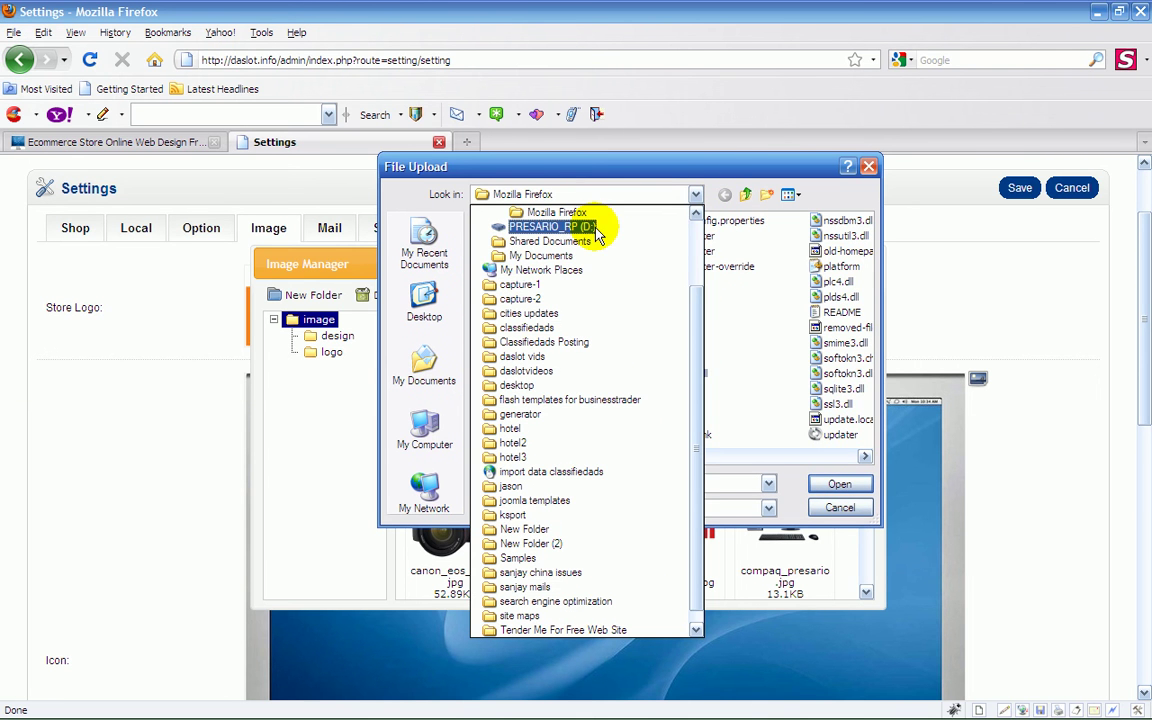
pyautogui.scroll(2, 695, 290)
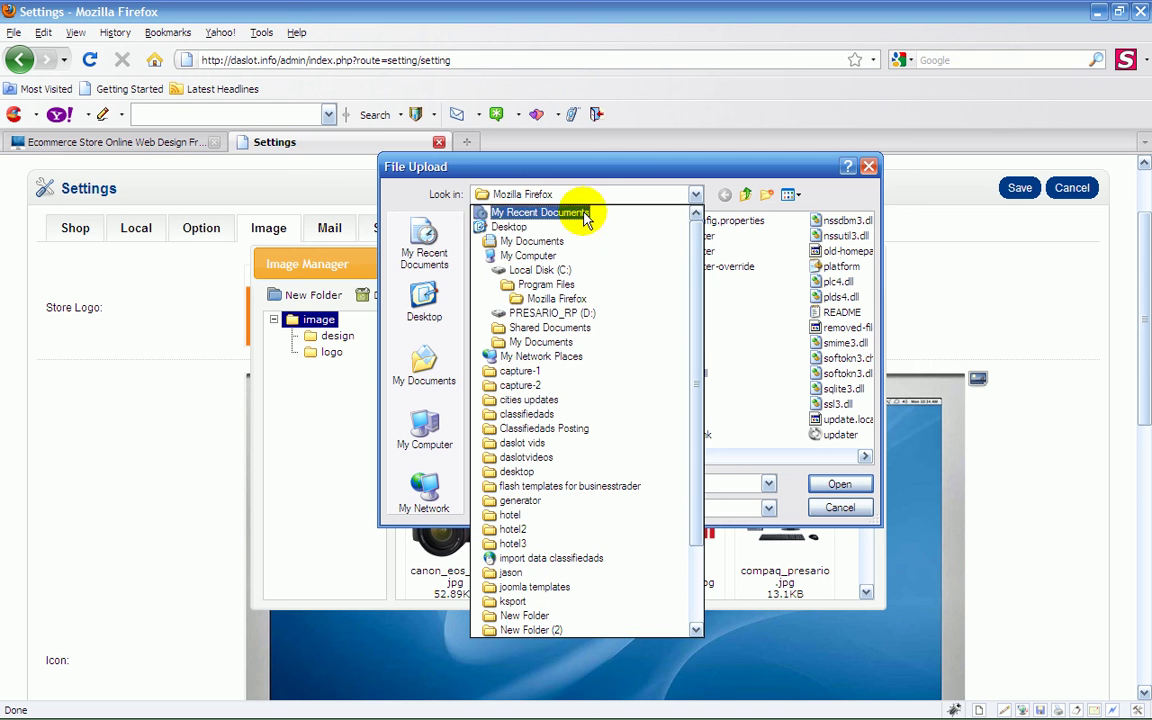
pyautogui.click(538, 242)
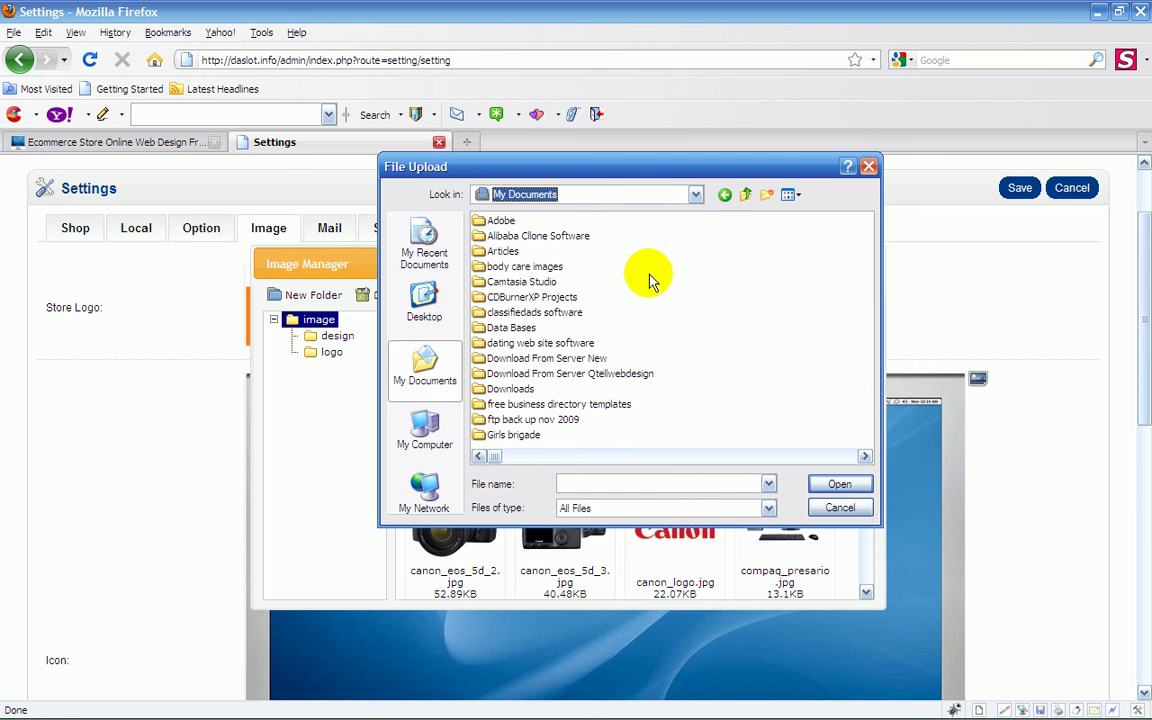
pyautogui.click(865, 456)
pyautogui.doubleClick(505, 328)
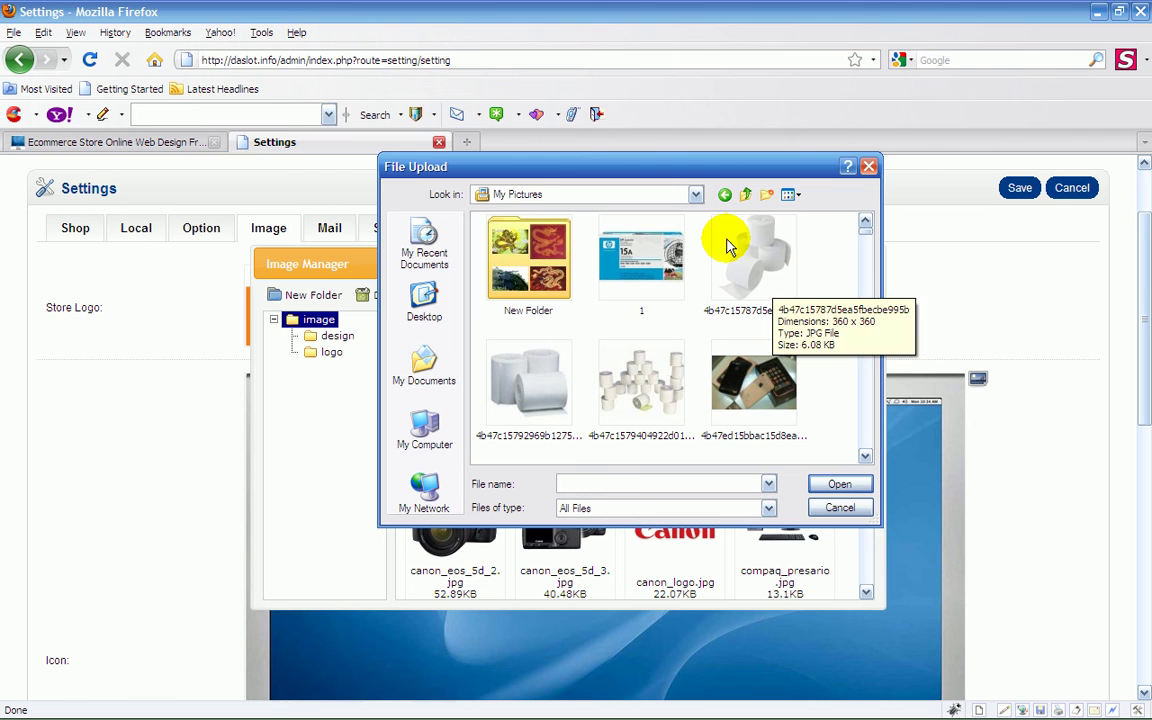
pyautogui.doubleClick(540, 255)
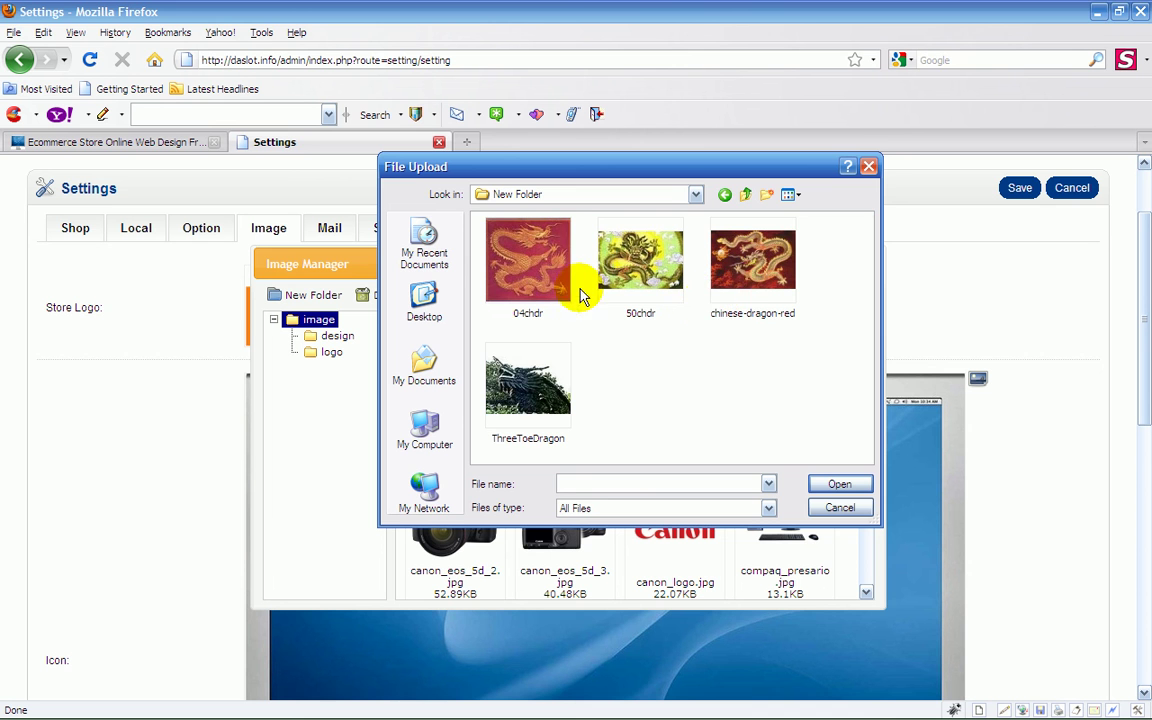
pyautogui.doubleClick(756, 276)
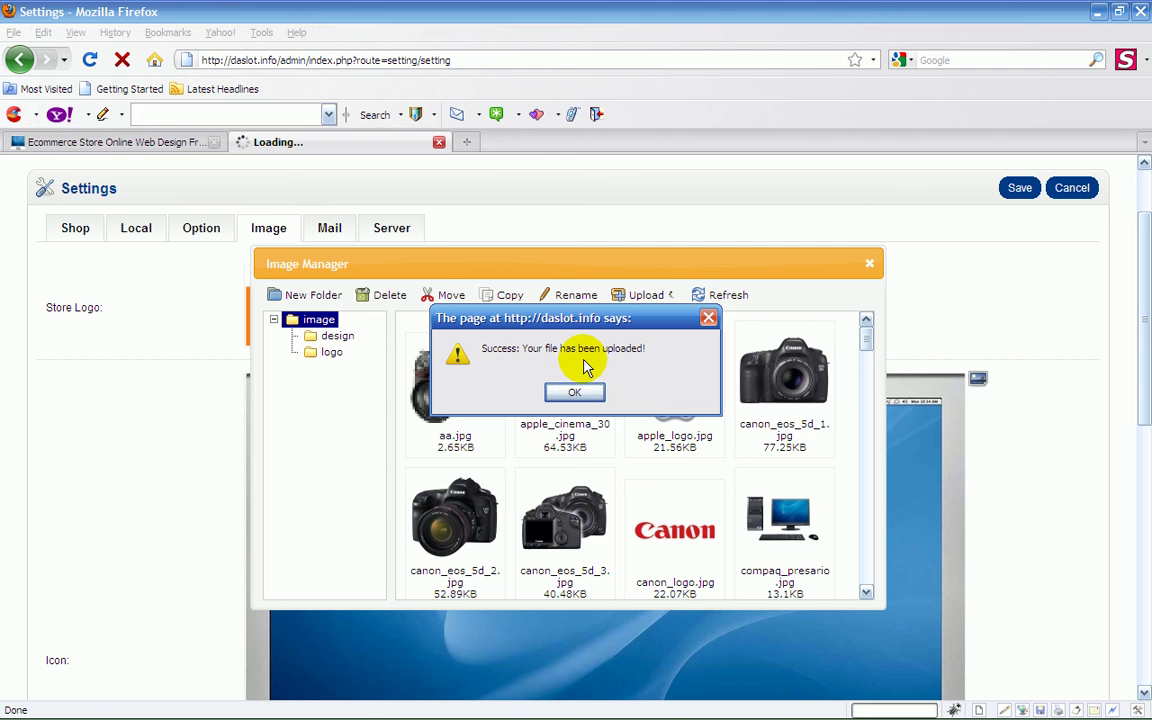
# Dismiss the upload alert, choose chinese-dragon-red.jpg as the Store Logo, and save.
pyautogui.click(578, 392)
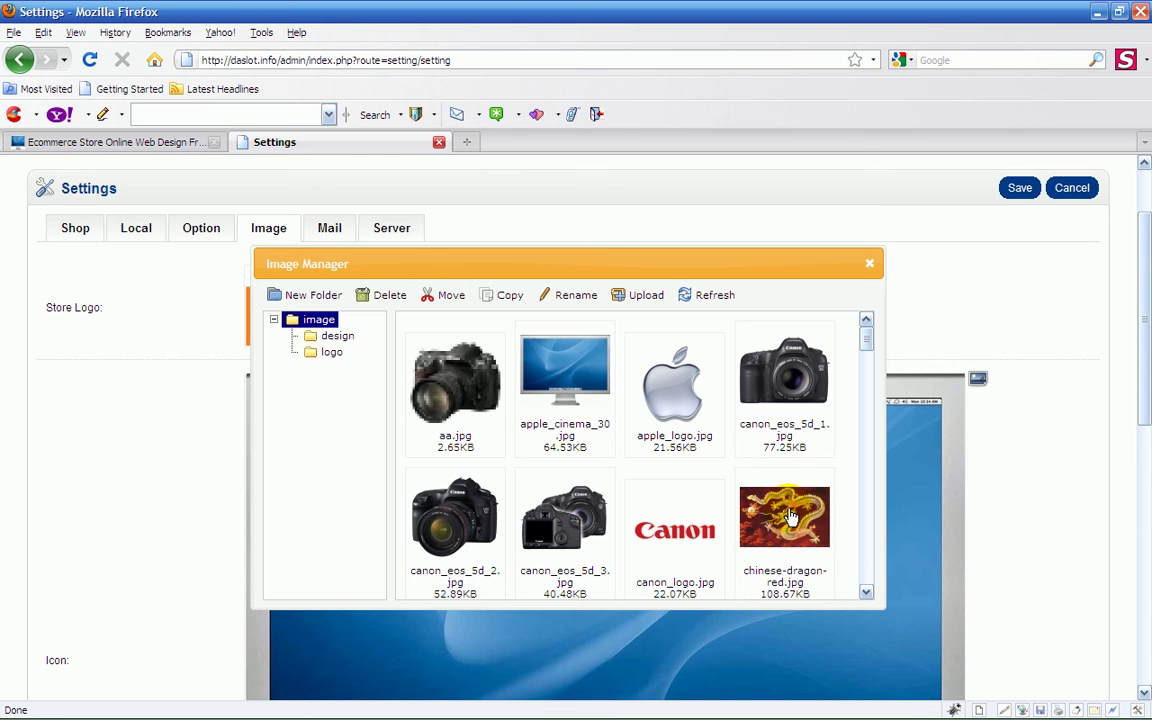
pyautogui.doubleClick(788, 512)
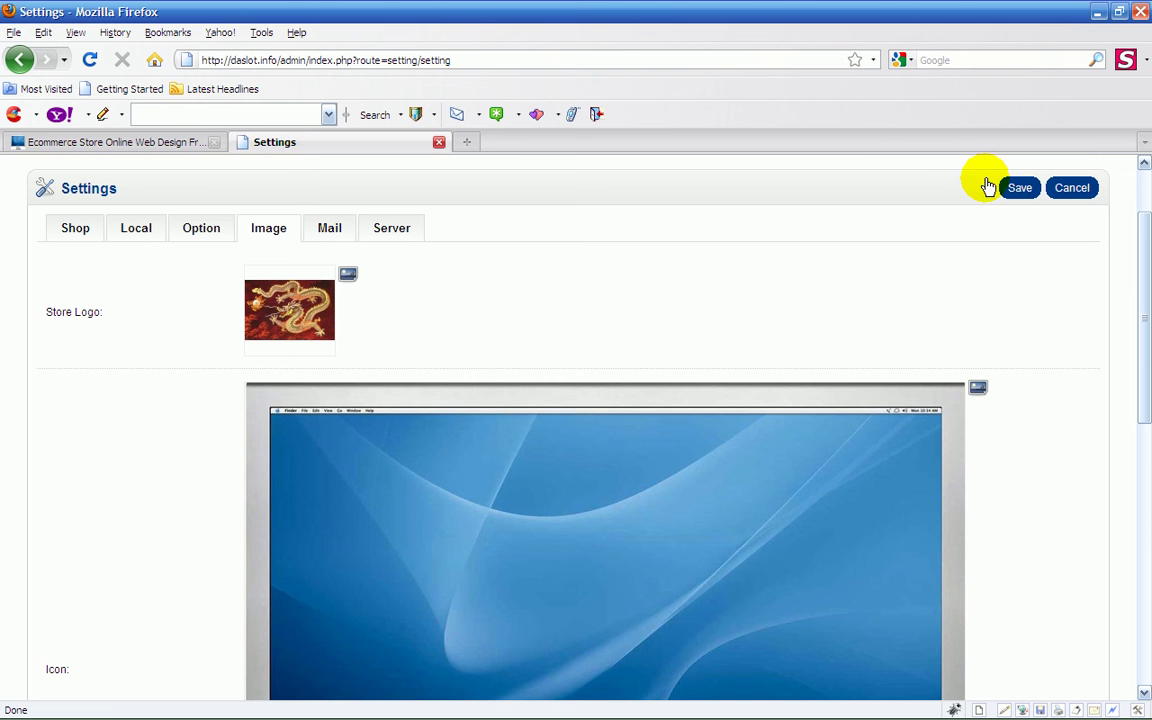
pyautogui.click(1017, 190)
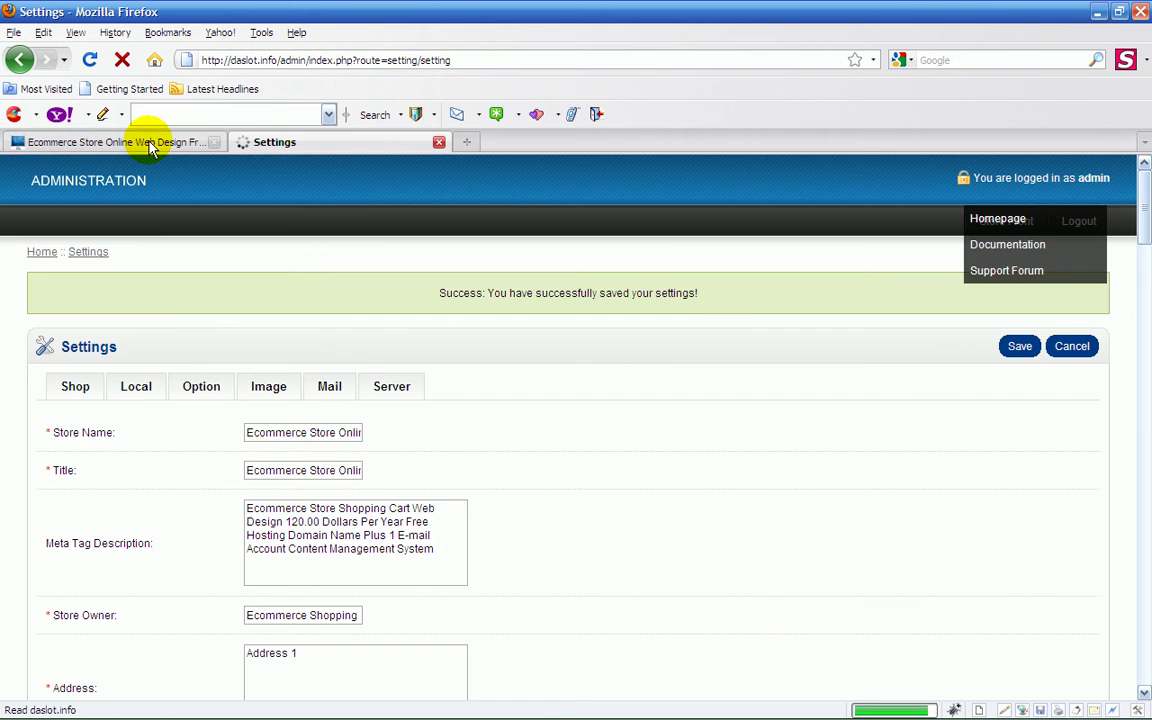
# Reload the Ecommerce Store tab to see the large dragon picture as the logo.
pyautogui.click(148, 142)
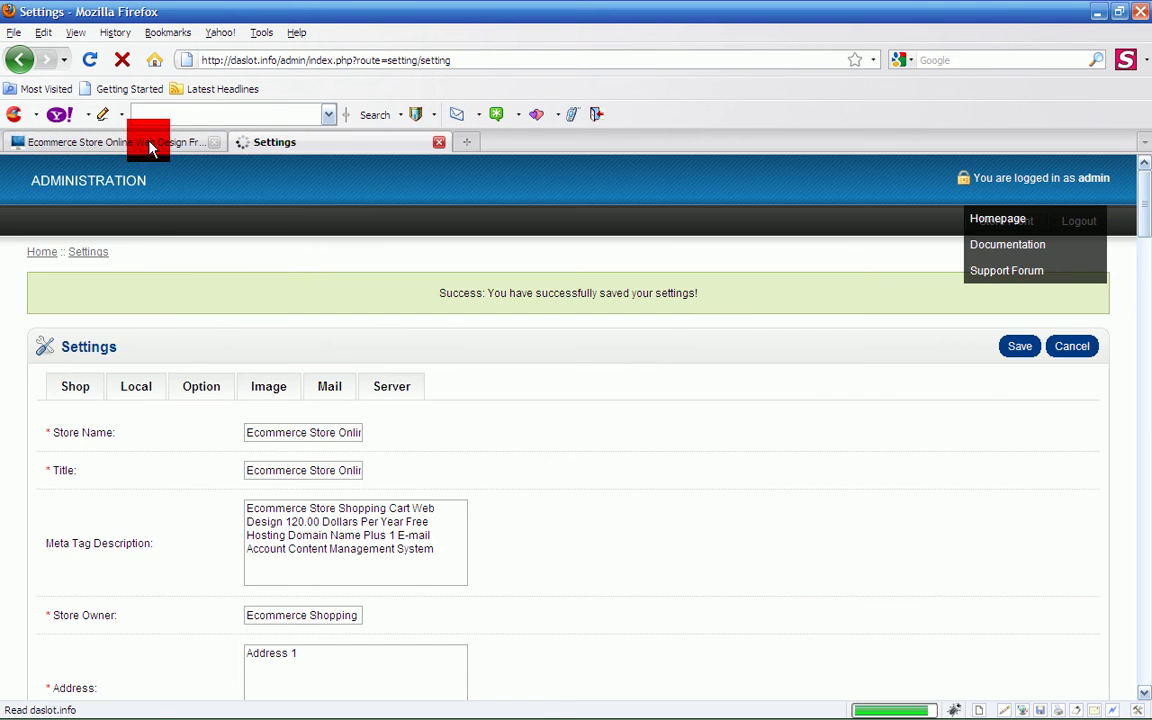
pyautogui.click(89, 61)
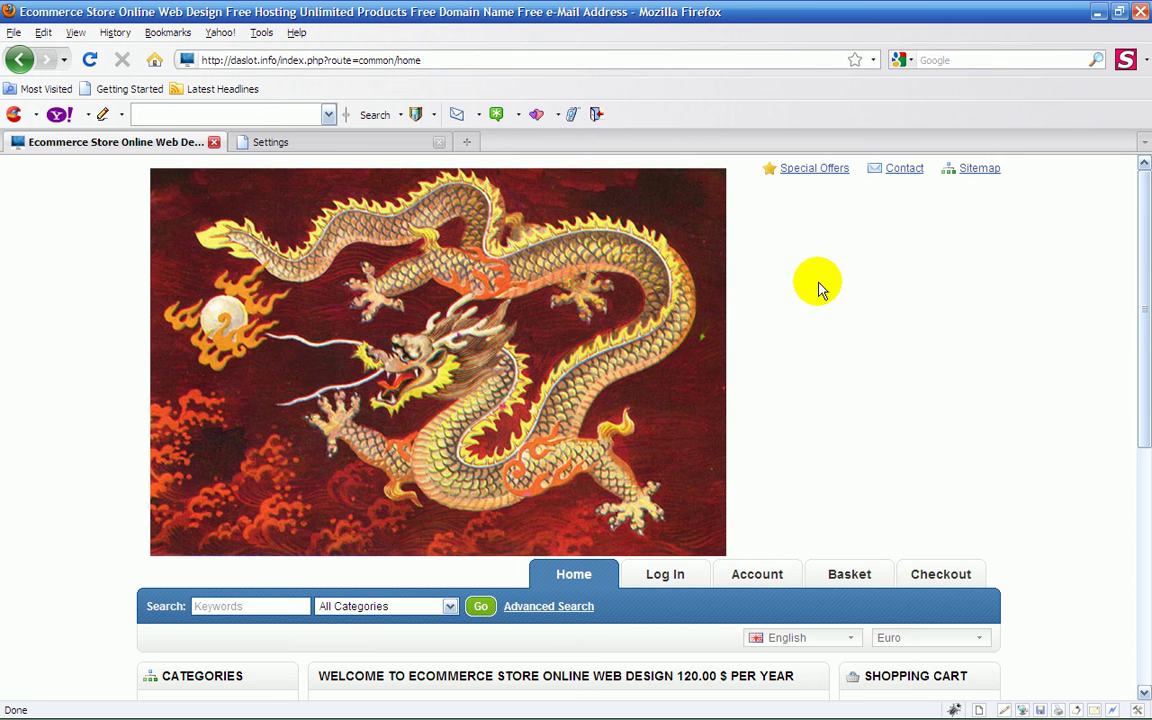
# Set the Store Logo back to design/imageLogo.jpg and save the settings.
pyautogui.click(345, 142)
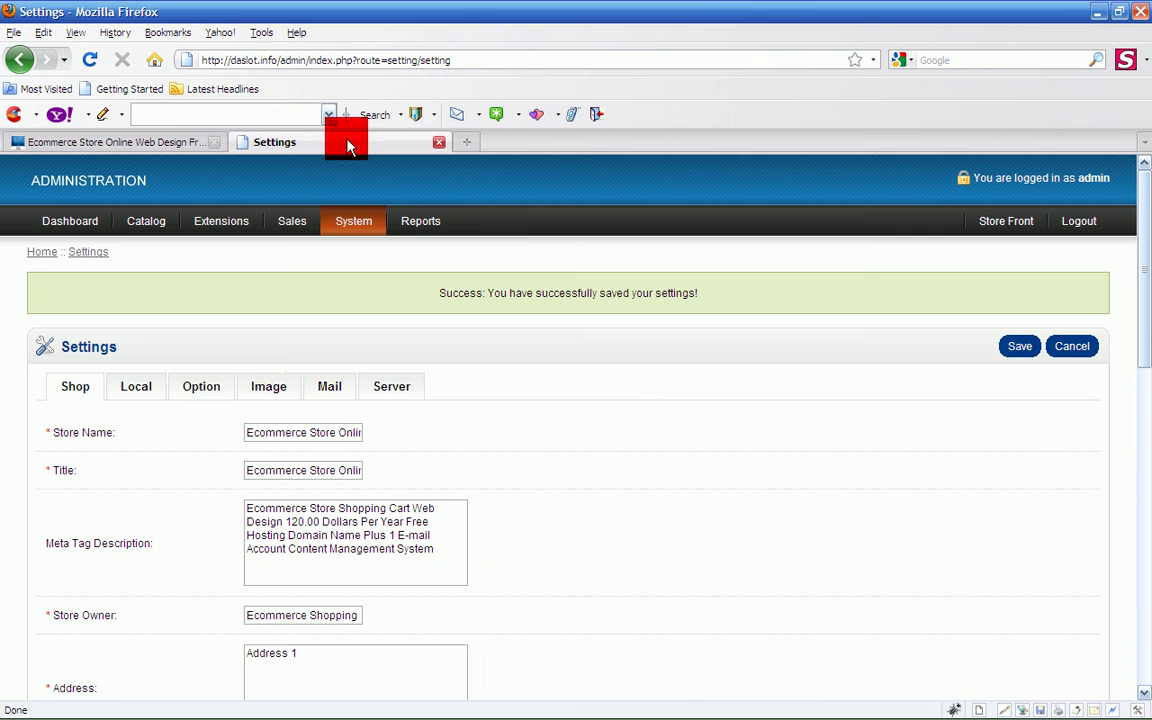
pyautogui.click(277, 395)
pyautogui.scroll(-3, 874, 463)
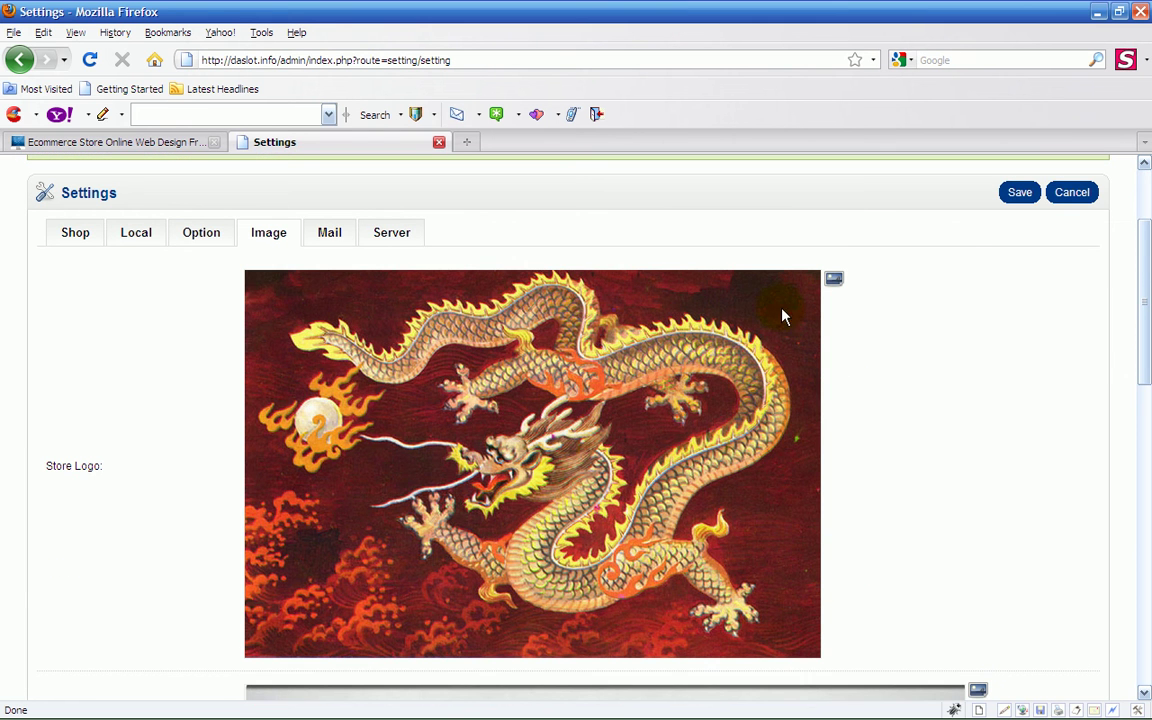
pyautogui.click(834, 278)
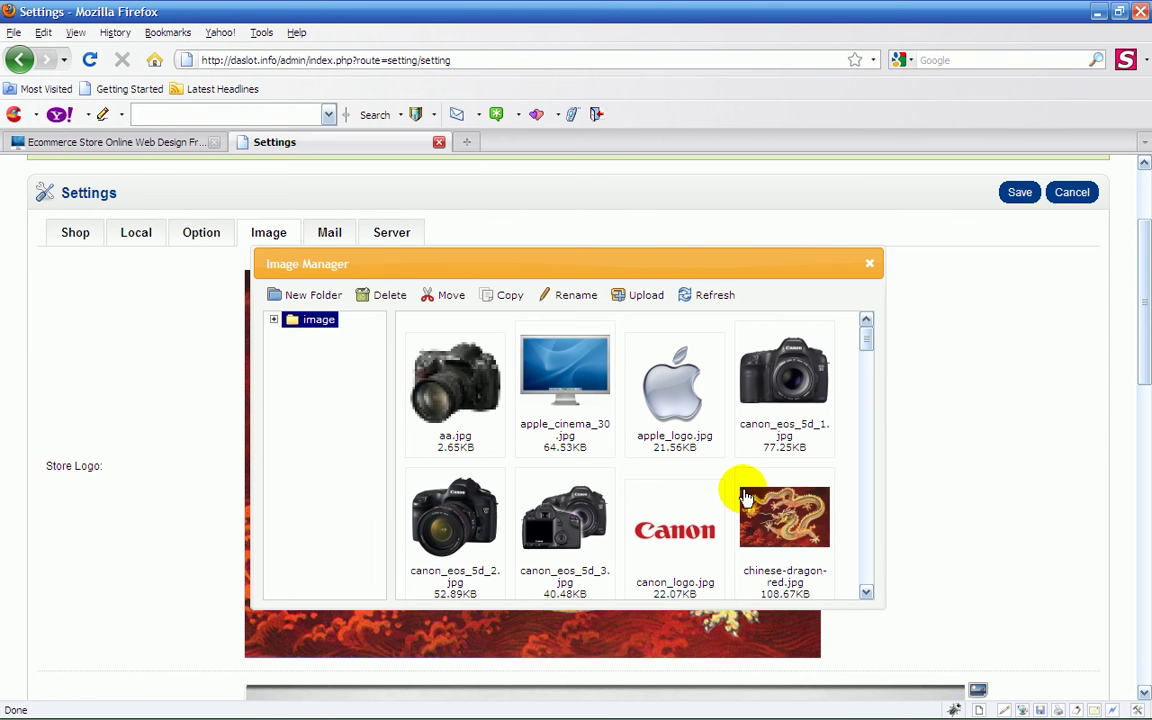
pyautogui.click(273, 320)
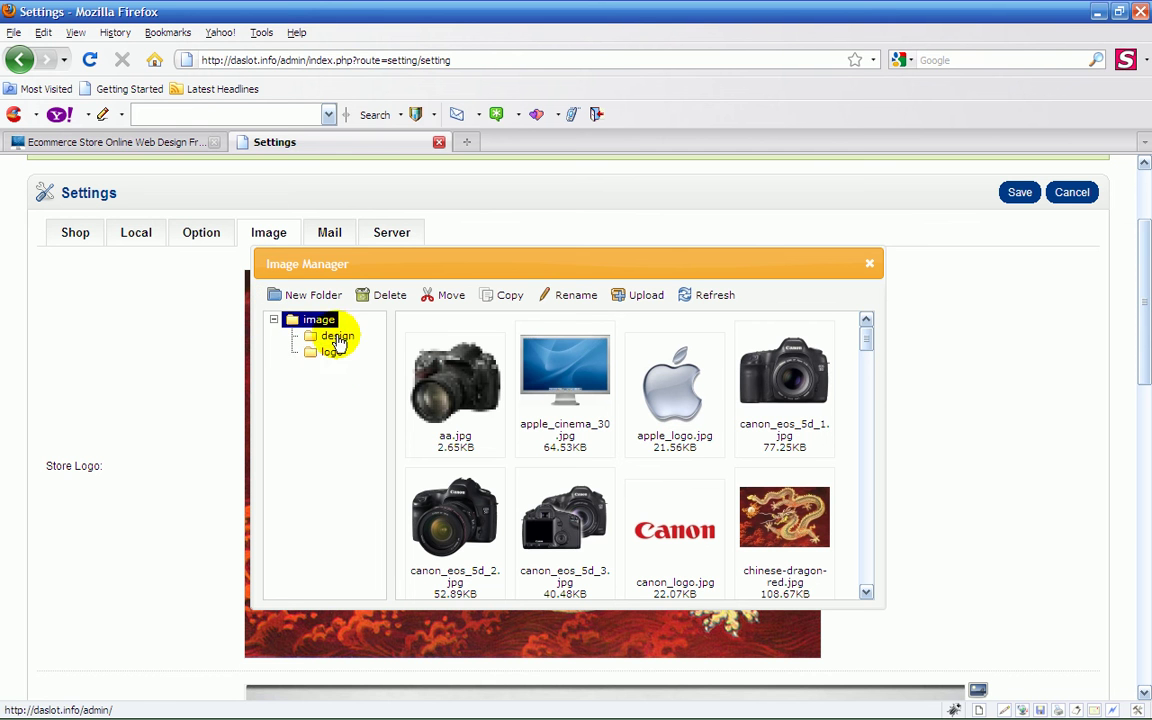
pyautogui.click(336, 336)
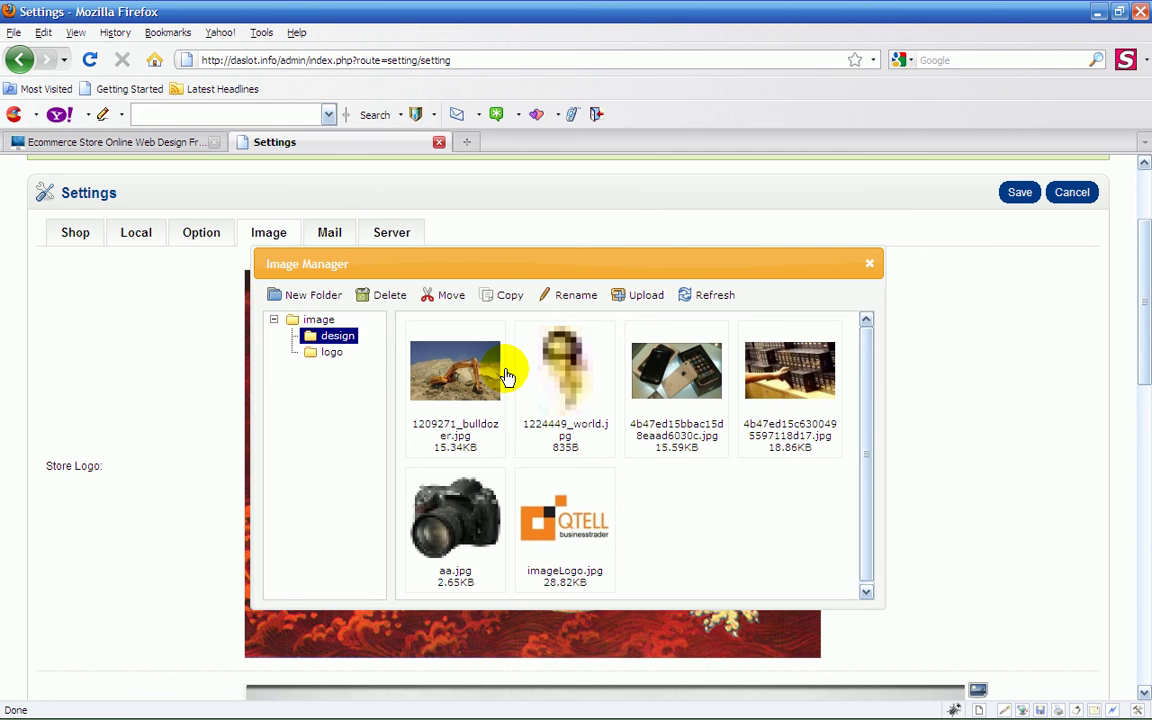
pyautogui.doubleClick(565, 520)
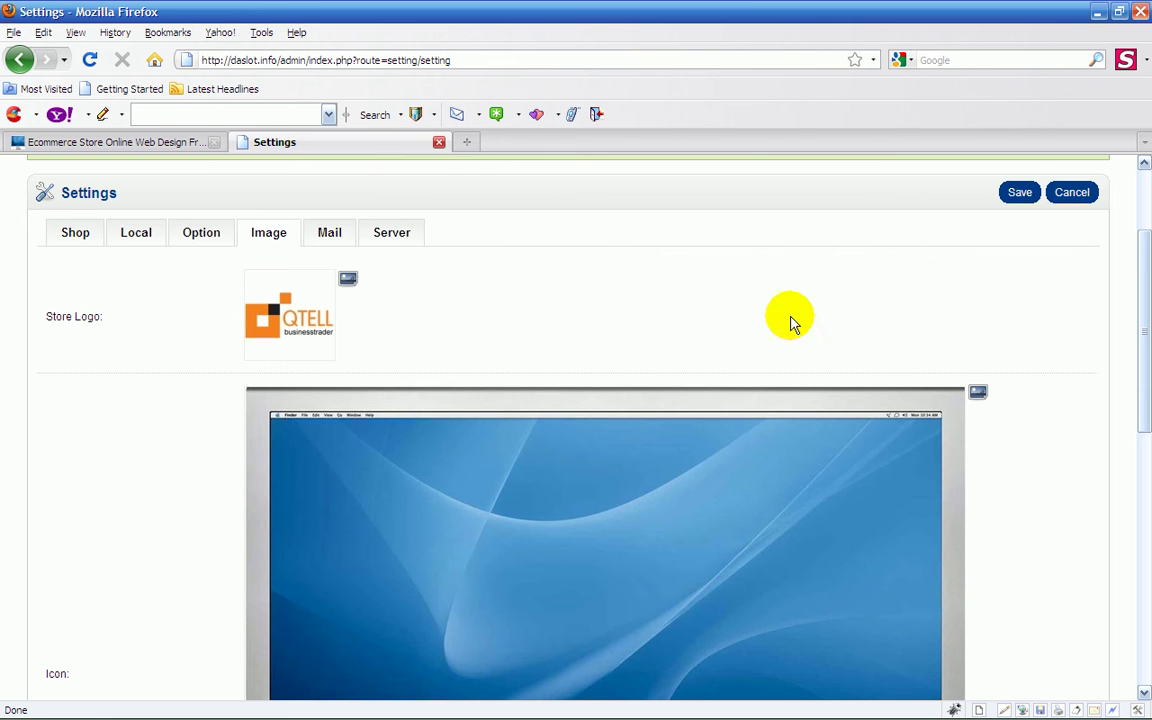
pyautogui.click(1020, 193)
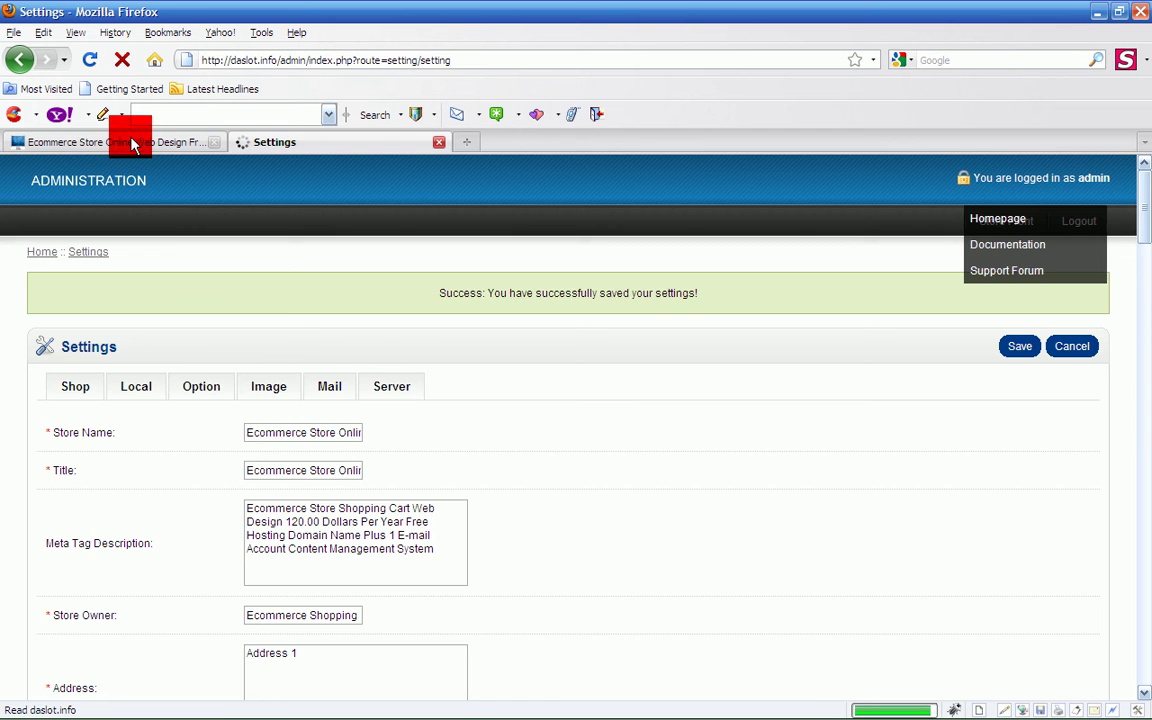
# Reload the storefront and confirm in the logo's Properties that imageLogo.jpg is 172×90 px.
pyautogui.click(118, 142)
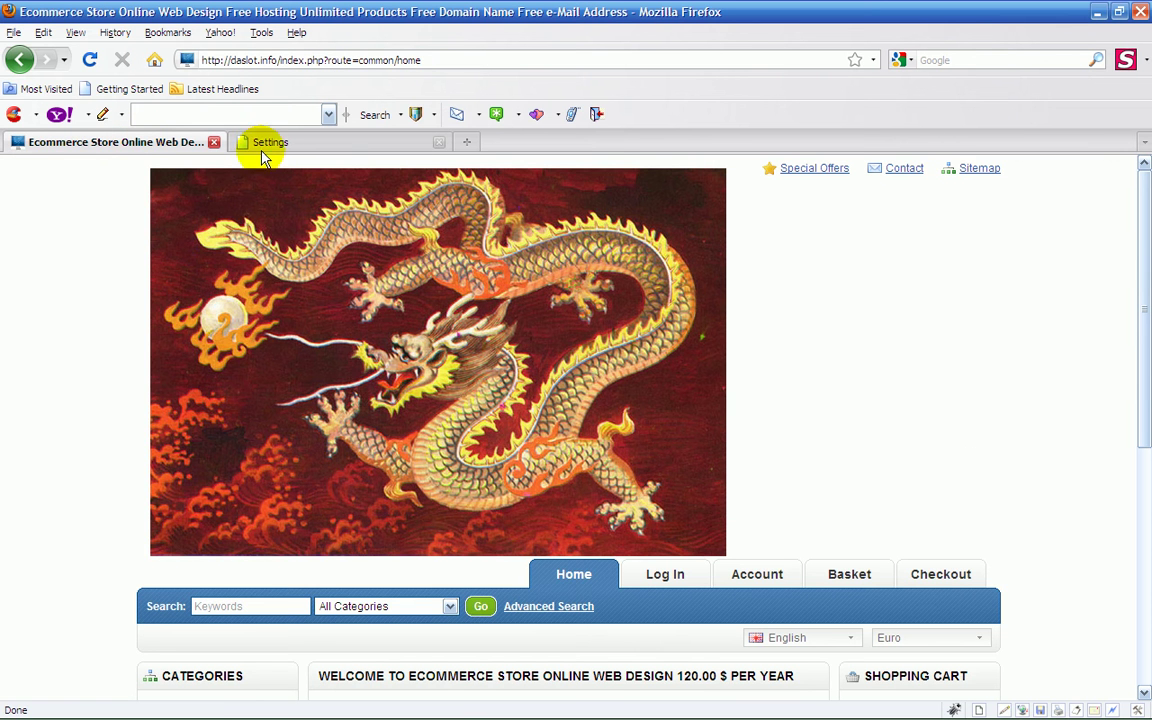
pyautogui.click(90, 62)
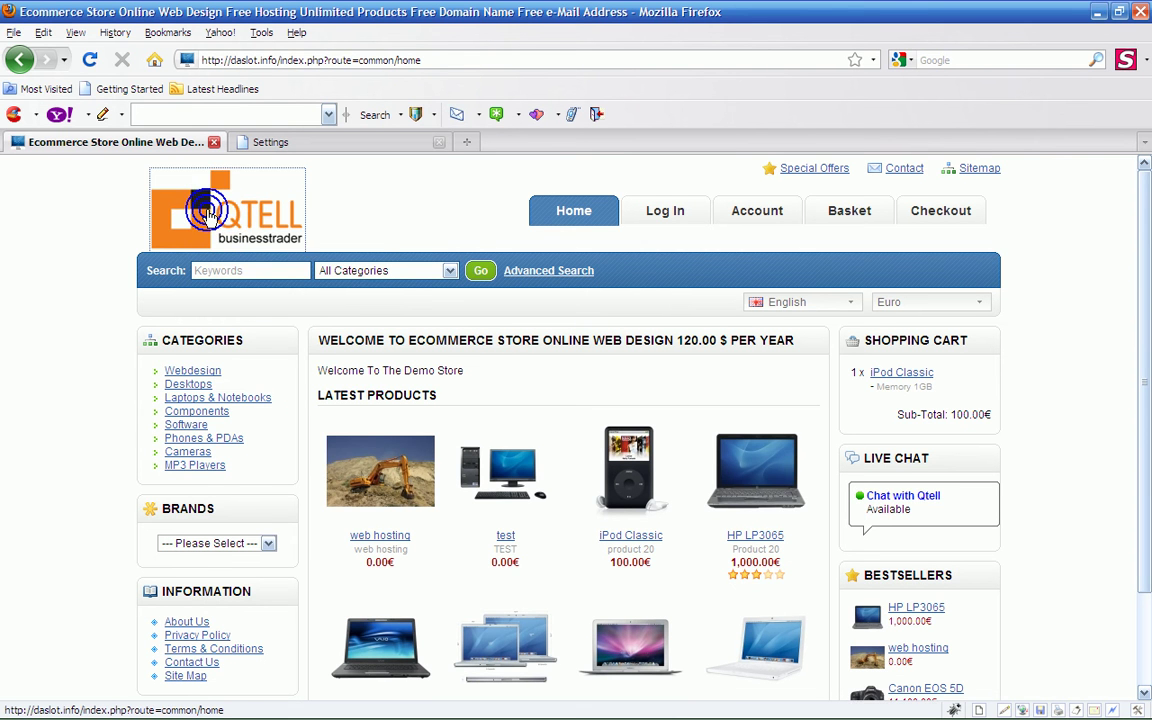
pyautogui.rightClick(212, 212)
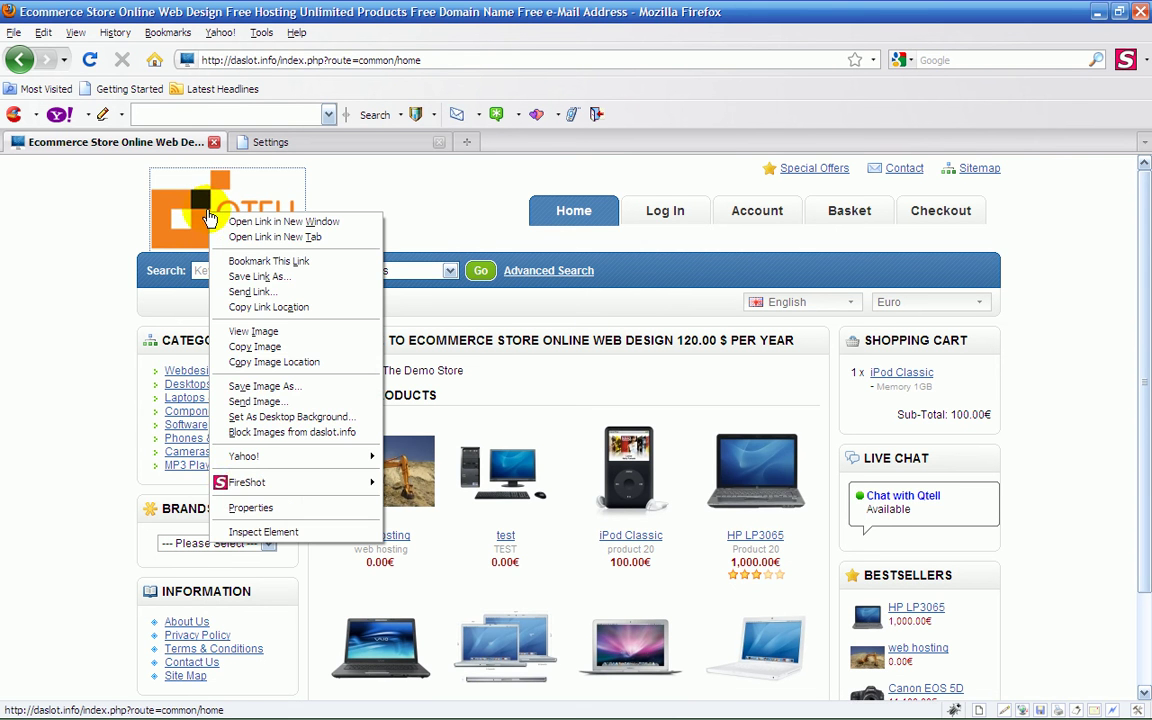
pyautogui.click(252, 508)
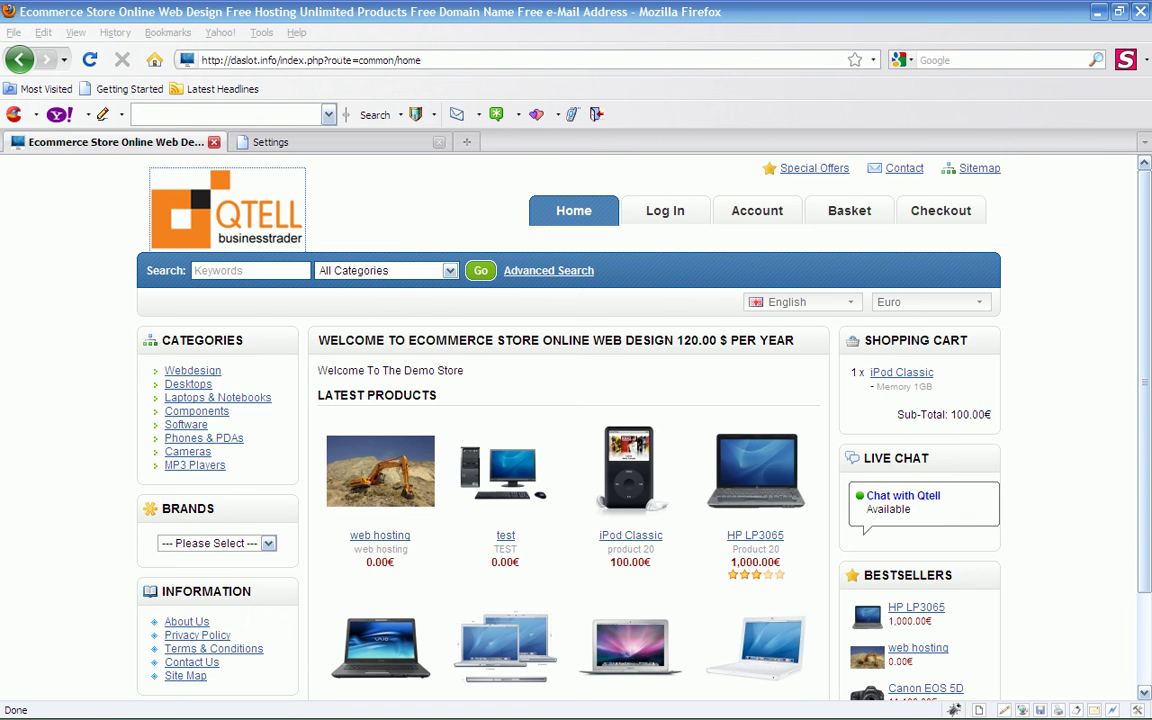
pyautogui.moveTo(874, 181); pyautogui.dragTo(512, 184)
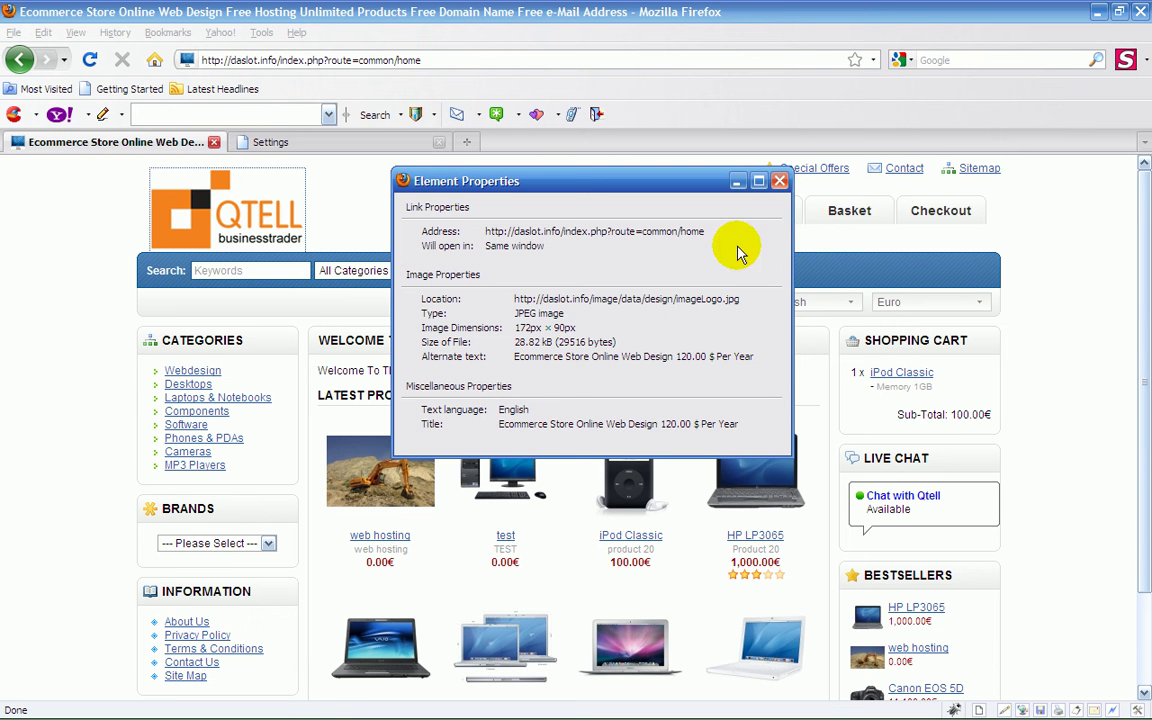
pyautogui.click(780, 183)
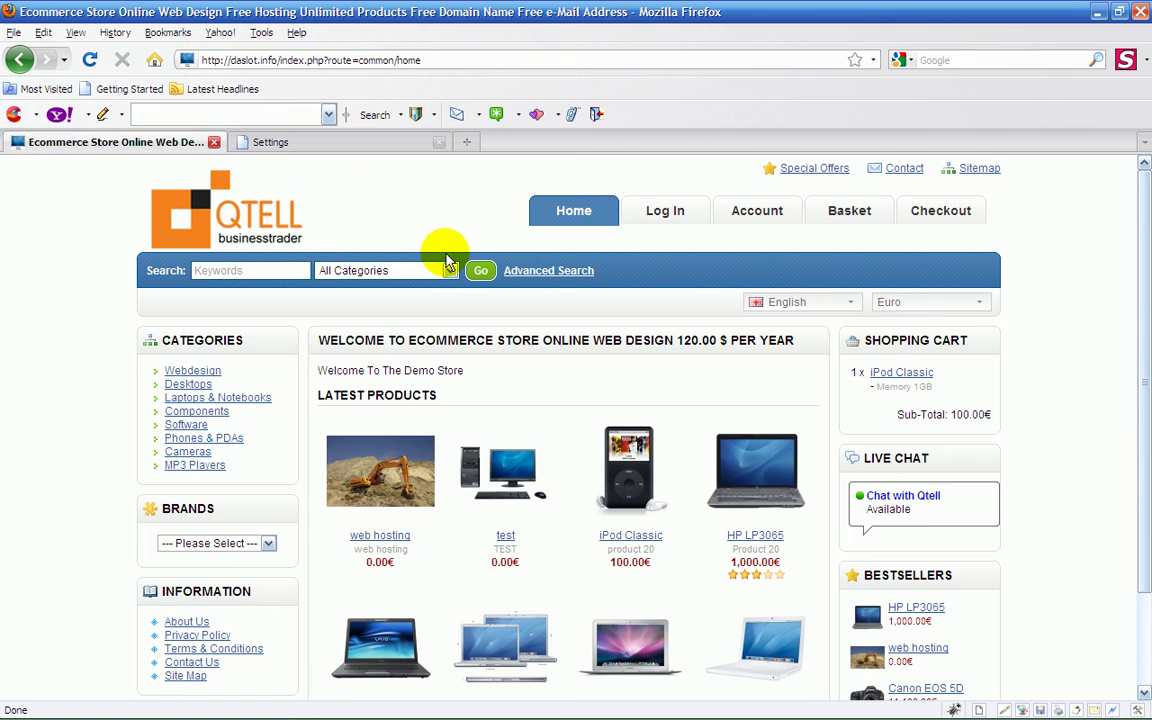
# Choose chinese-dragon-red.jpg as the store Icon, save, and reload the storefront to see the favicon.
pyautogui.click(300, 140)
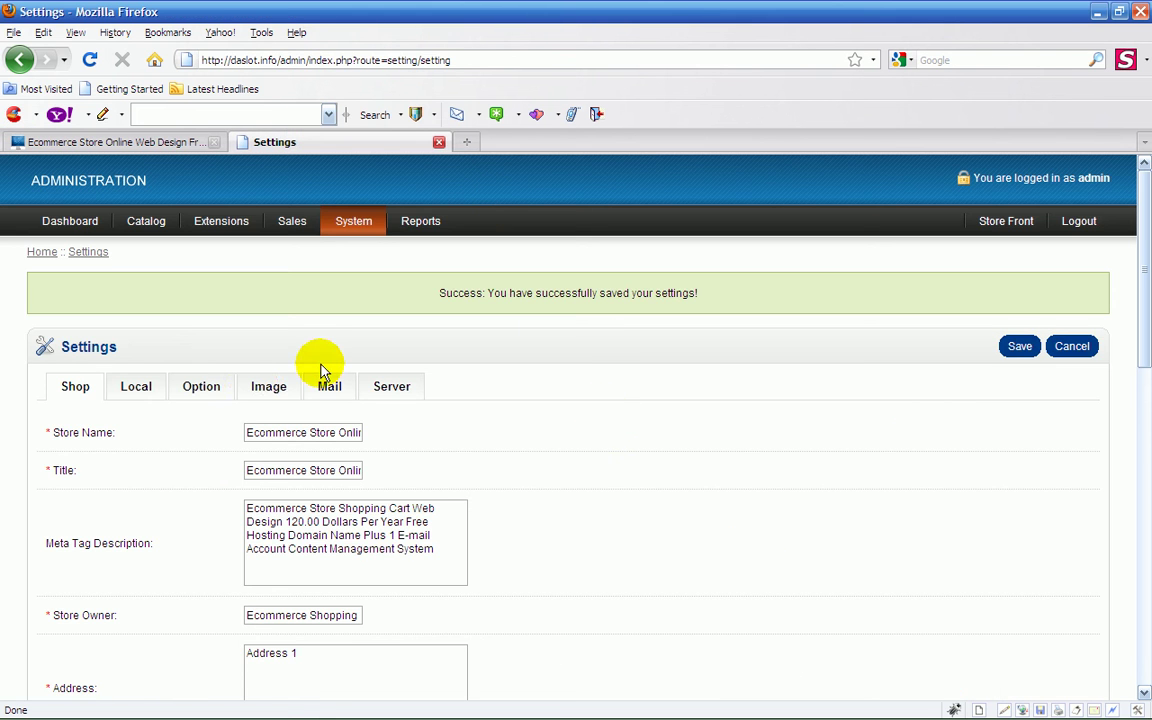
pyautogui.click(260, 390)
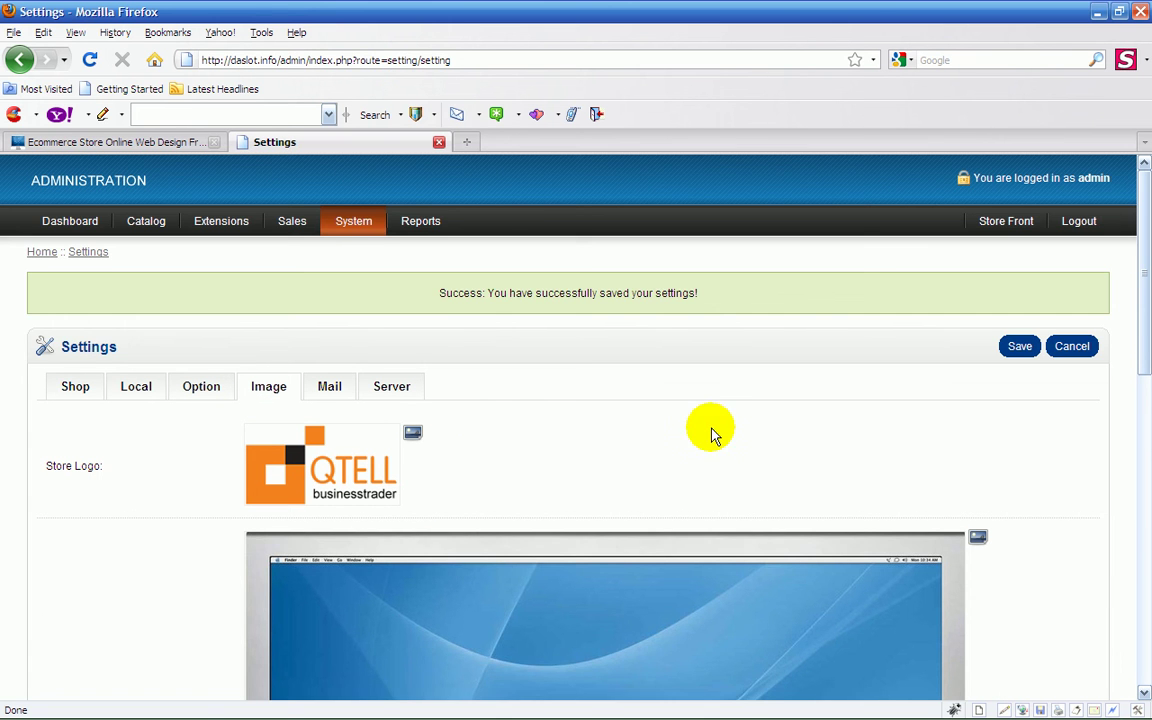
pyautogui.scroll(-4, 712, 432)
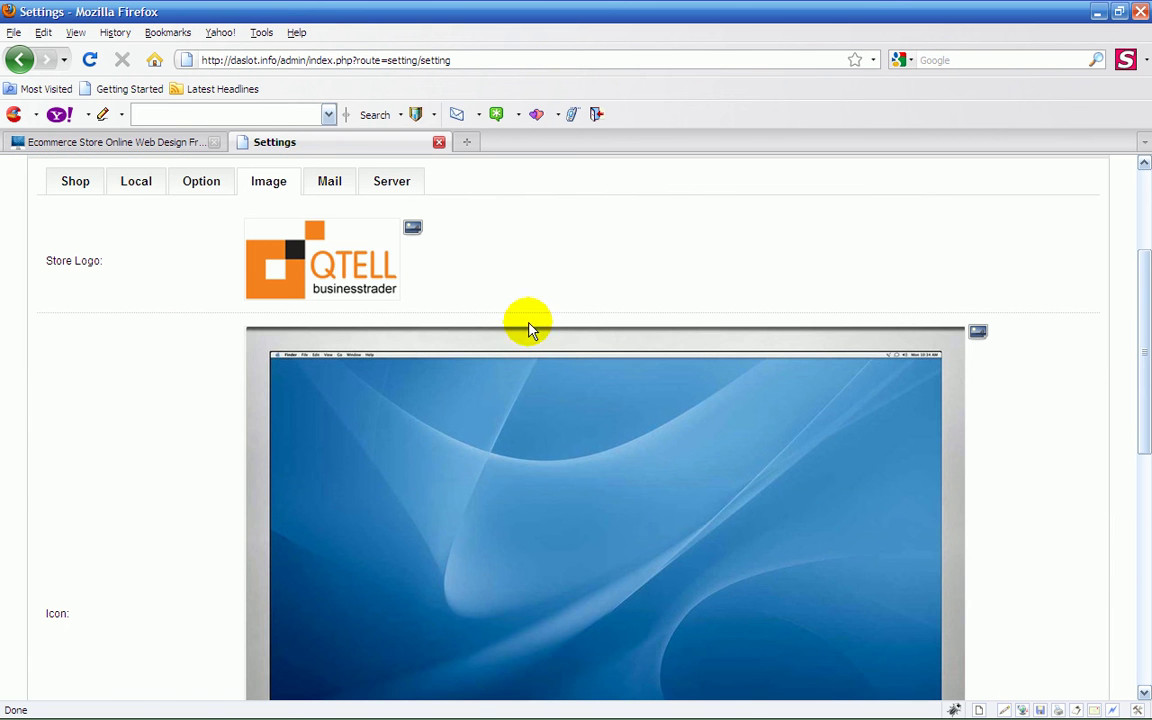
pyautogui.click(978, 333)
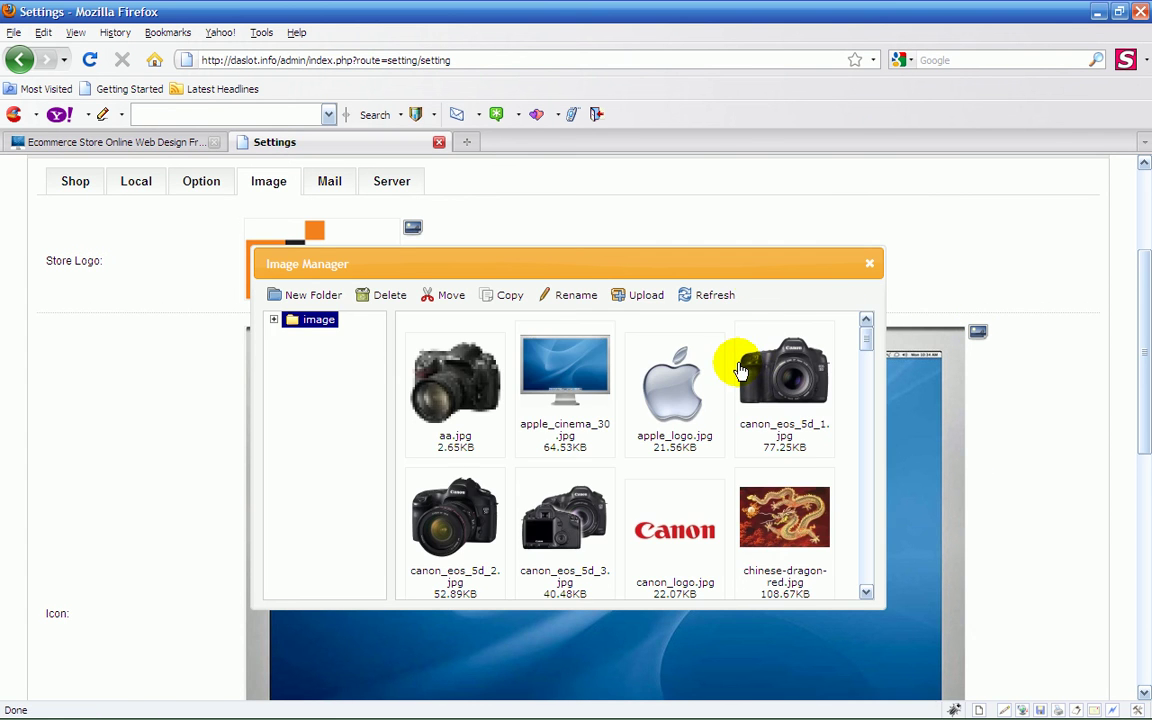
pyautogui.doubleClick(776, 518)
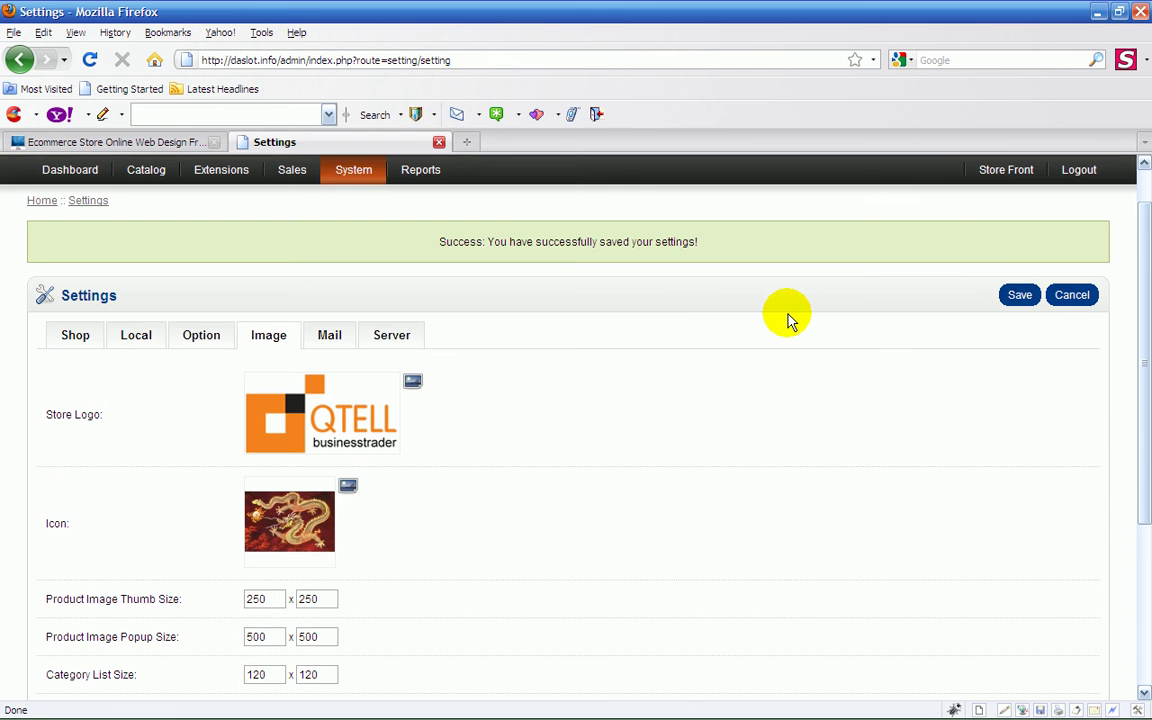
pyautogui.click(1012, 298)
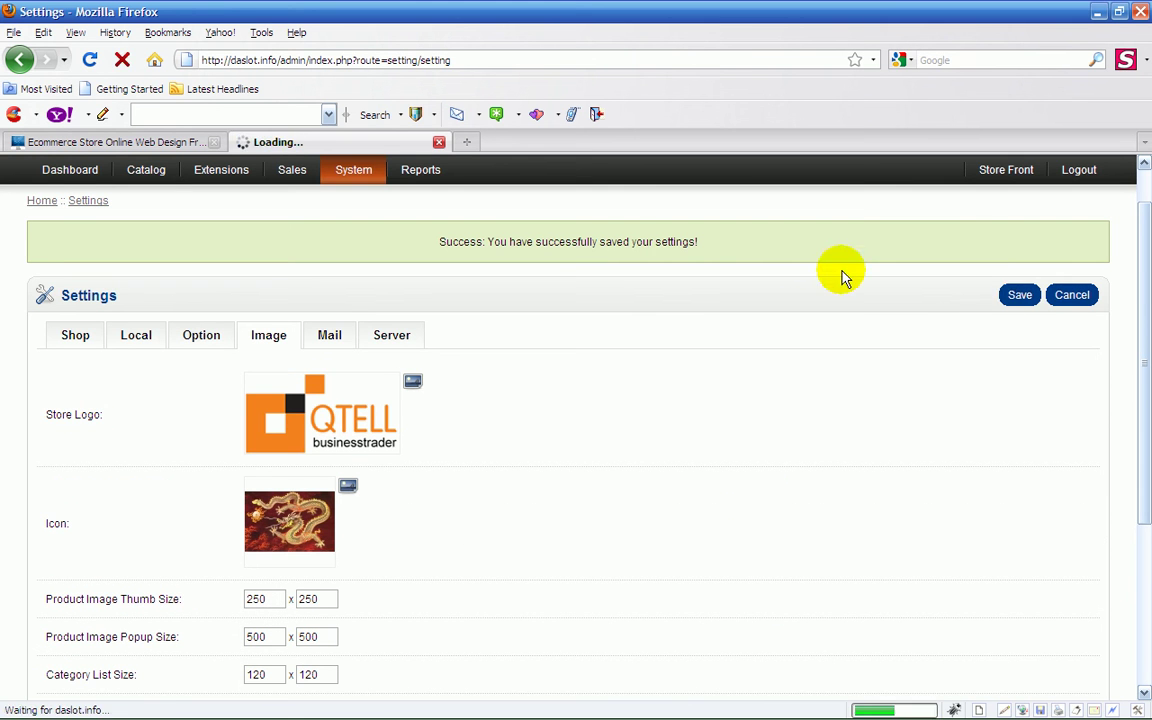
pyautogui.click(113, 142)
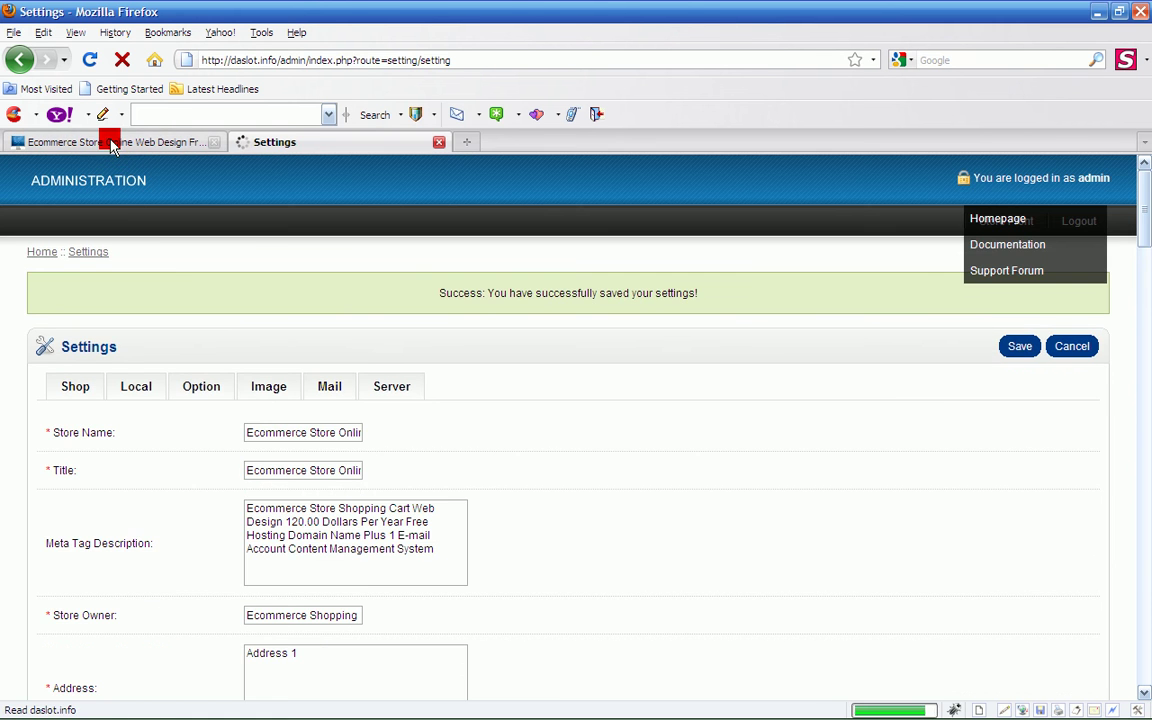
pyautogui.click(90, 62)
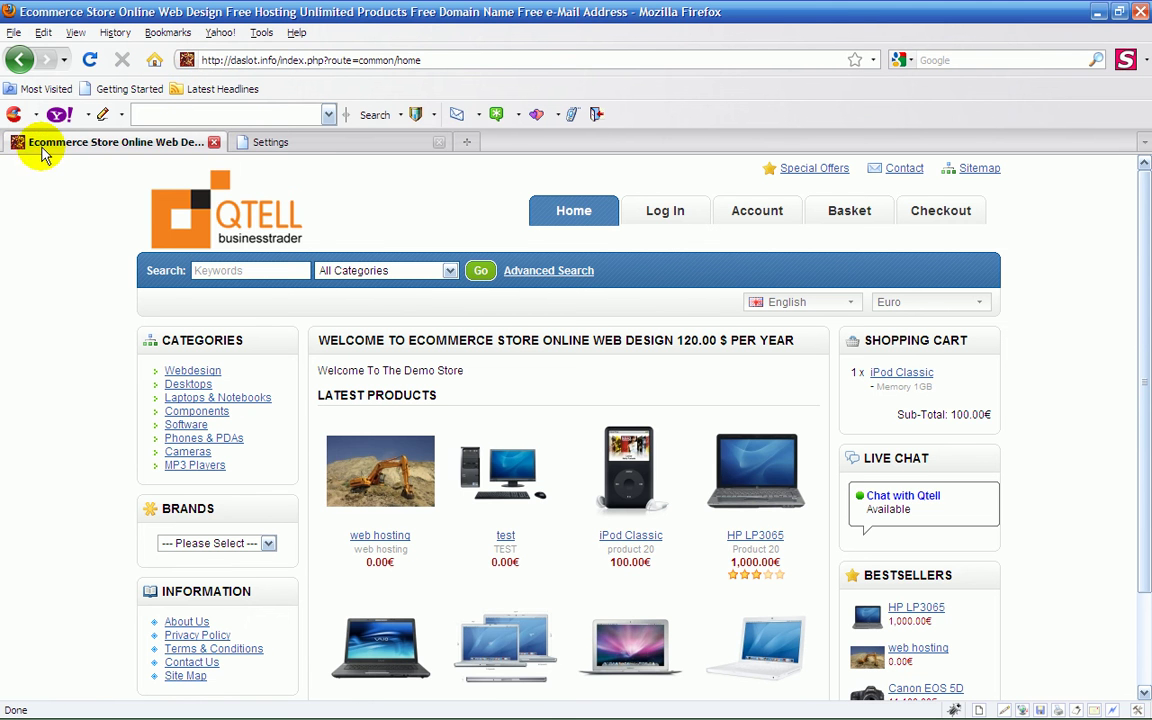
# Review the image size fields, such as 250×250 product thumbnails and 75×75 cart images.
pyautogui.click(305, 145)
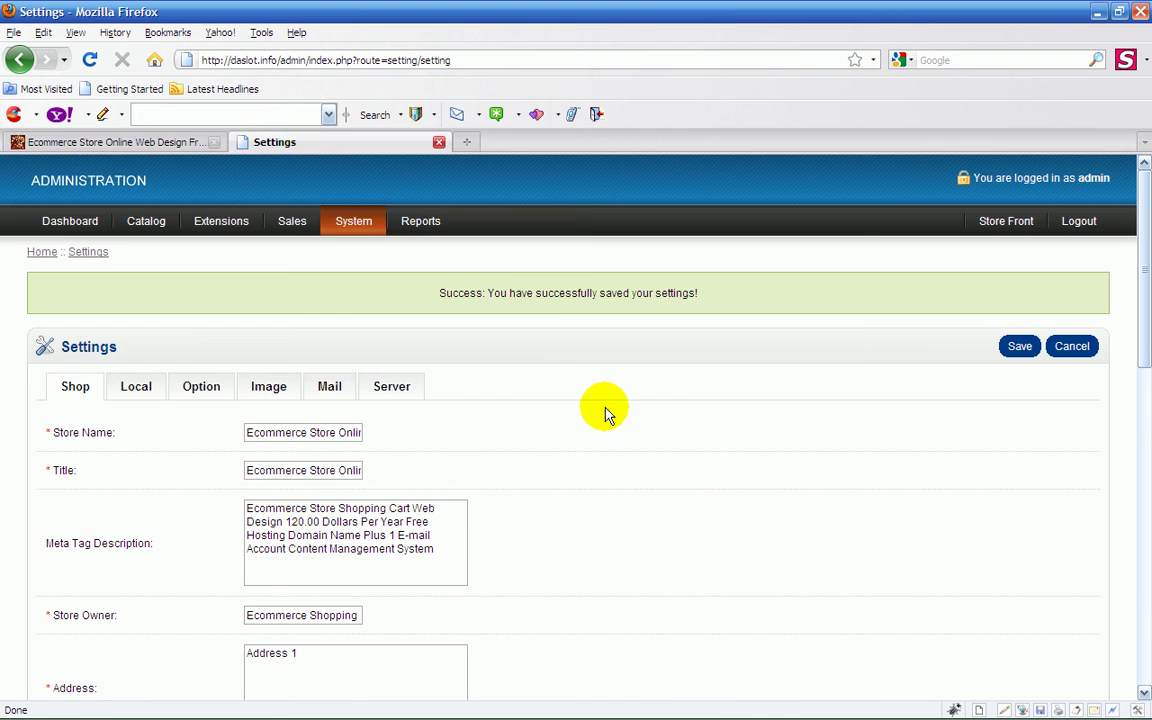
pyautogui.click(269, 392)
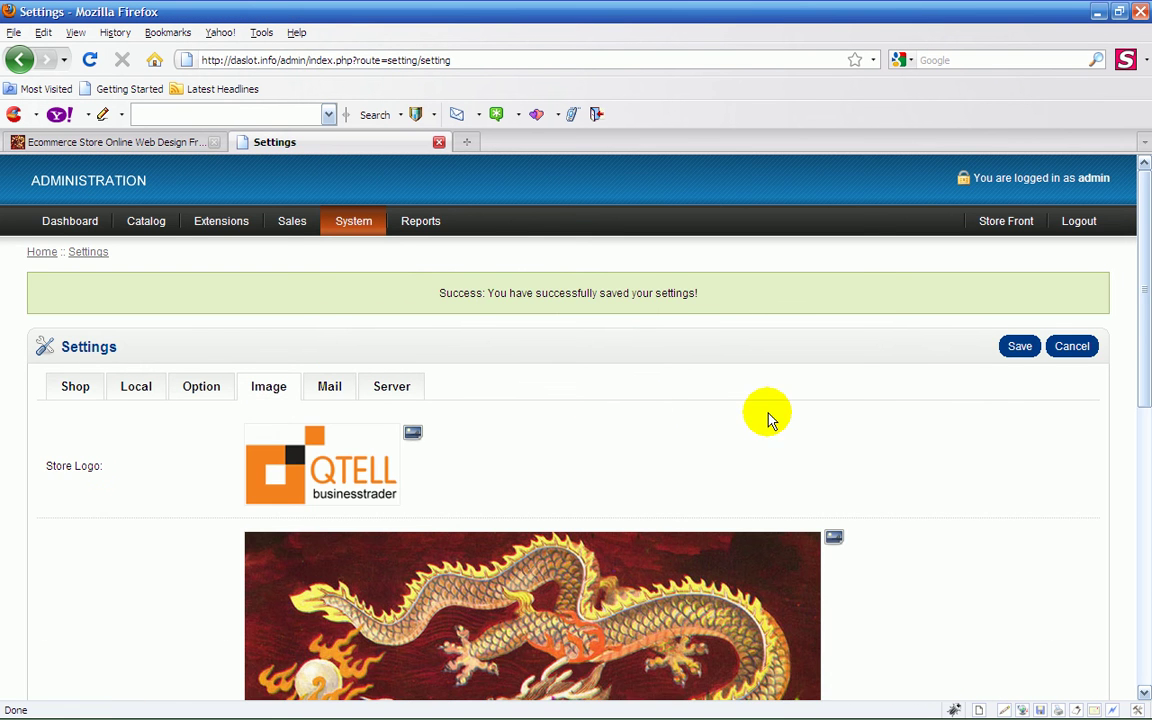
pyautogui.scroll(-5, 766, 417)
pyautogui.scroll(-4, 846, 440)
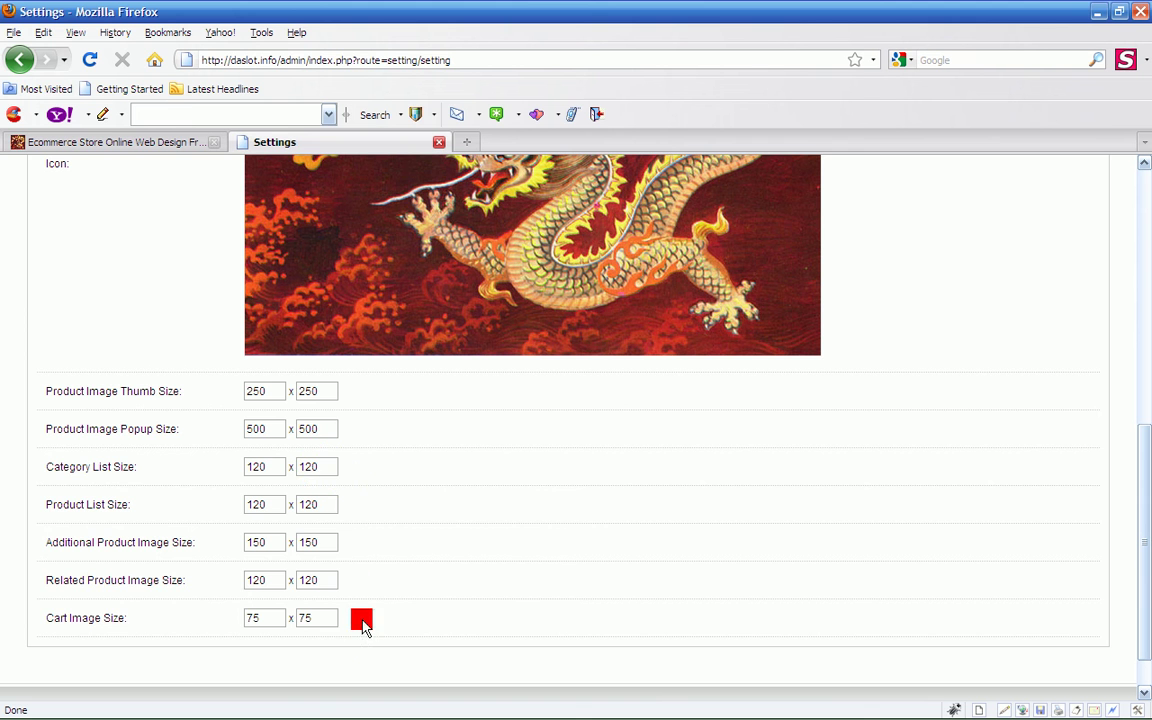
pyautogui.moveTo(362, 622); pyautogui.dragTo(316, 391)
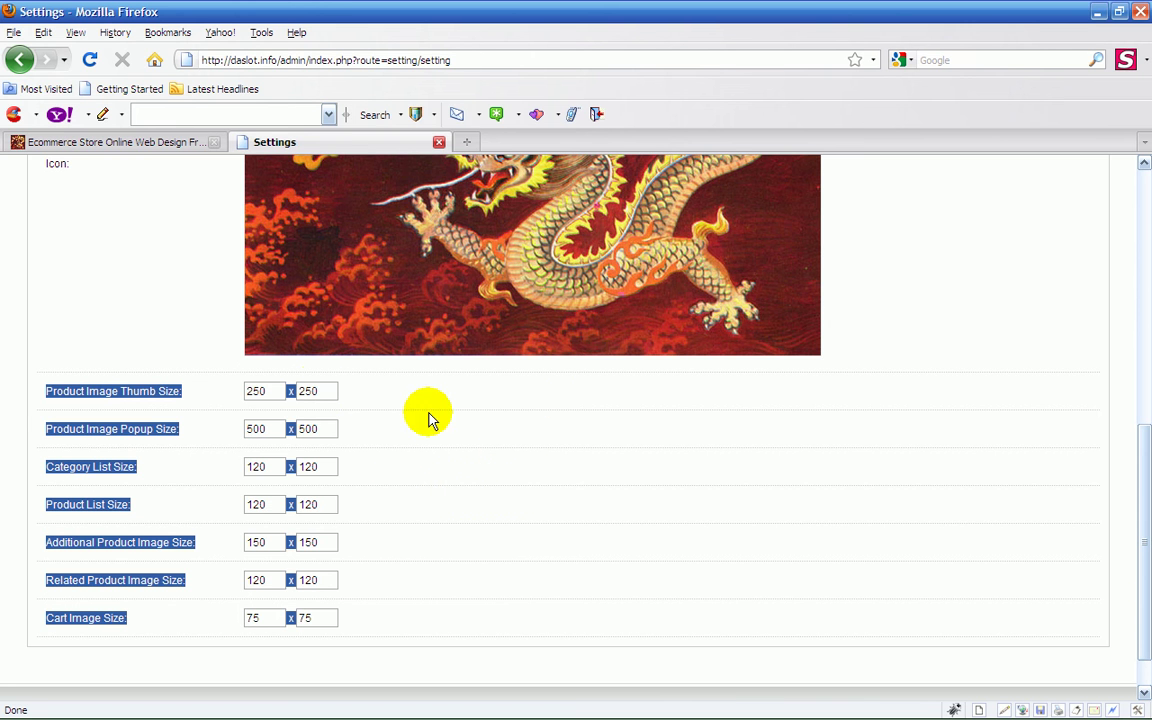
pyautogui.click(483, 449)
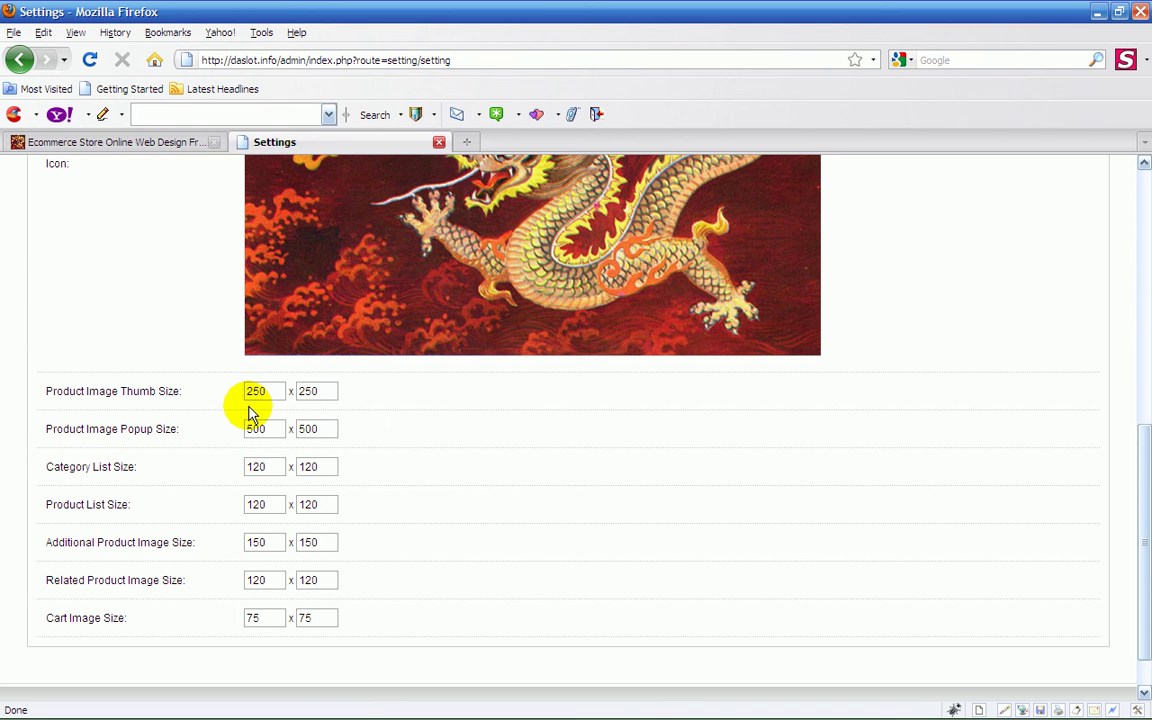
pyautogui.click(150, 141)
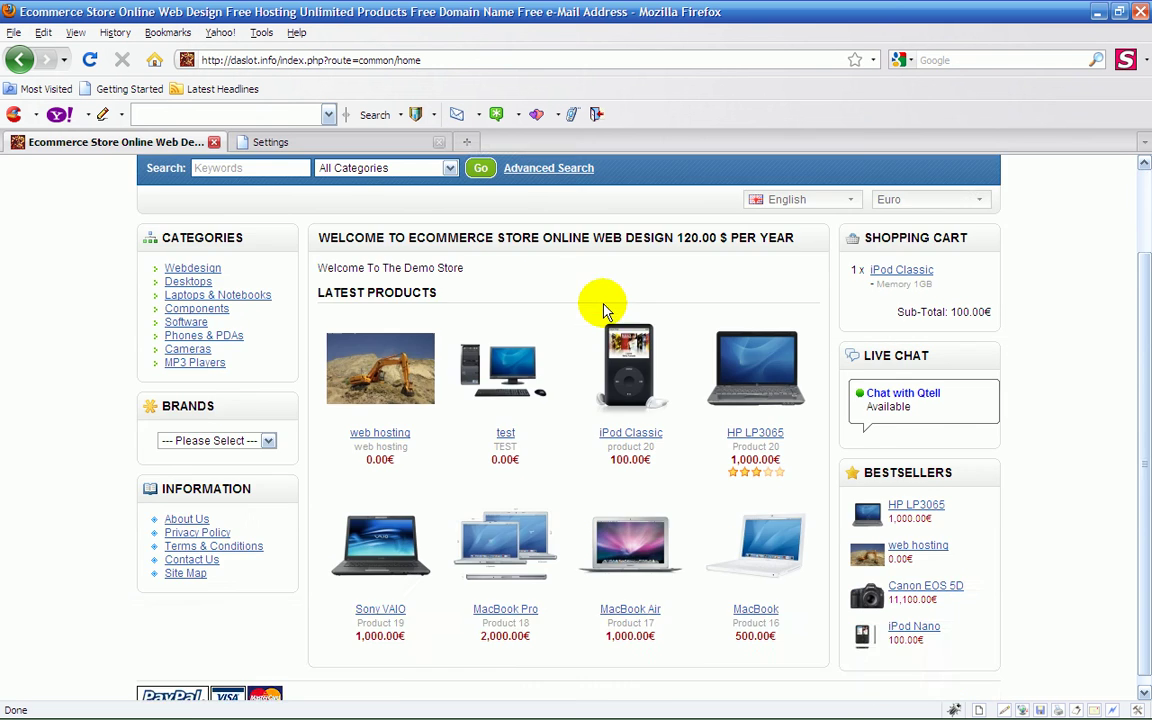
pyautogui.scroll(2, 520, 270)
pyautogui.click(322, 143)
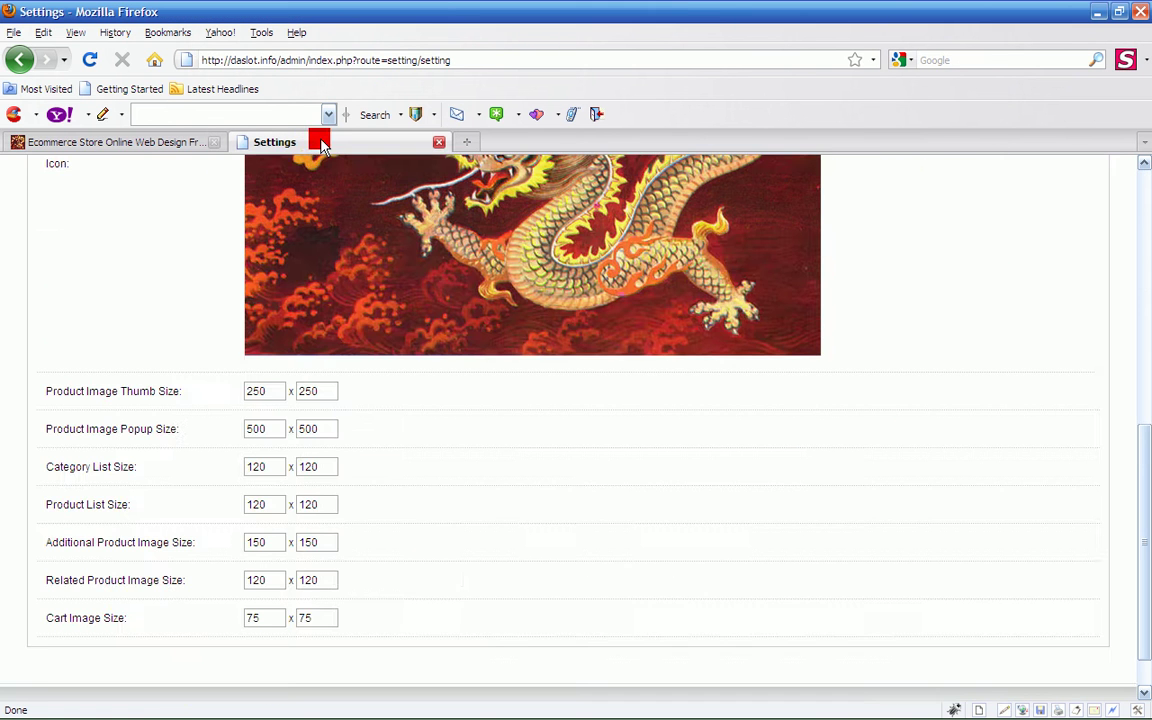
pyautogui.scroll(10, 322, 171)
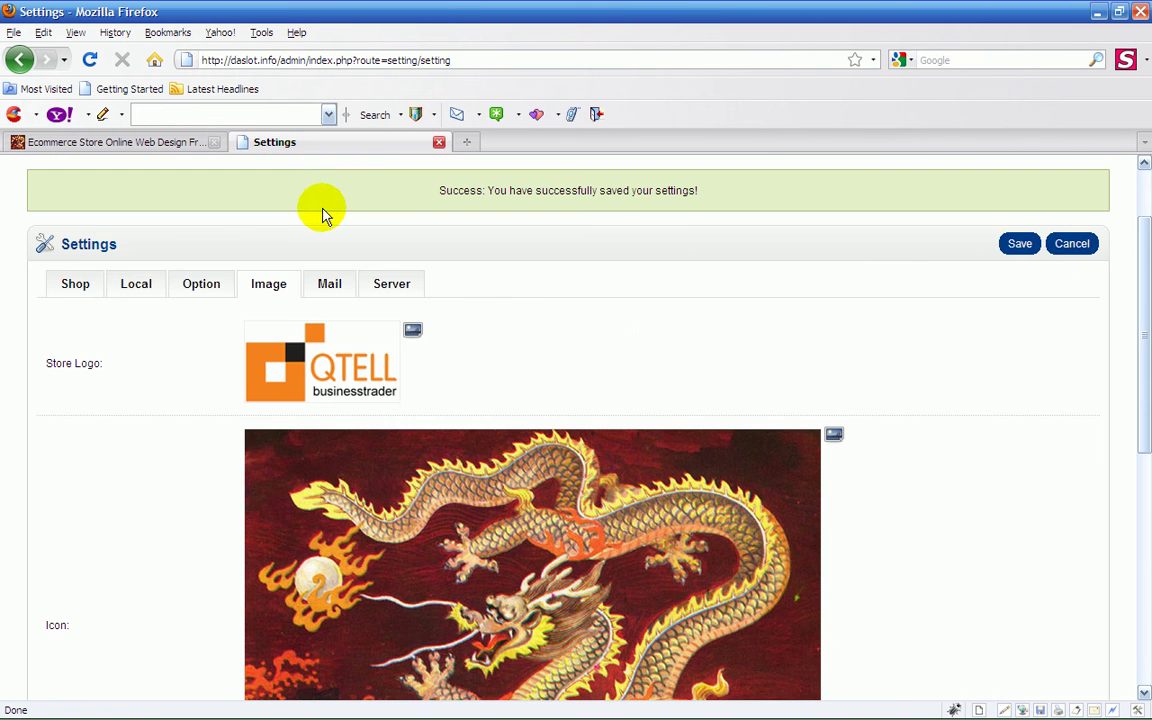